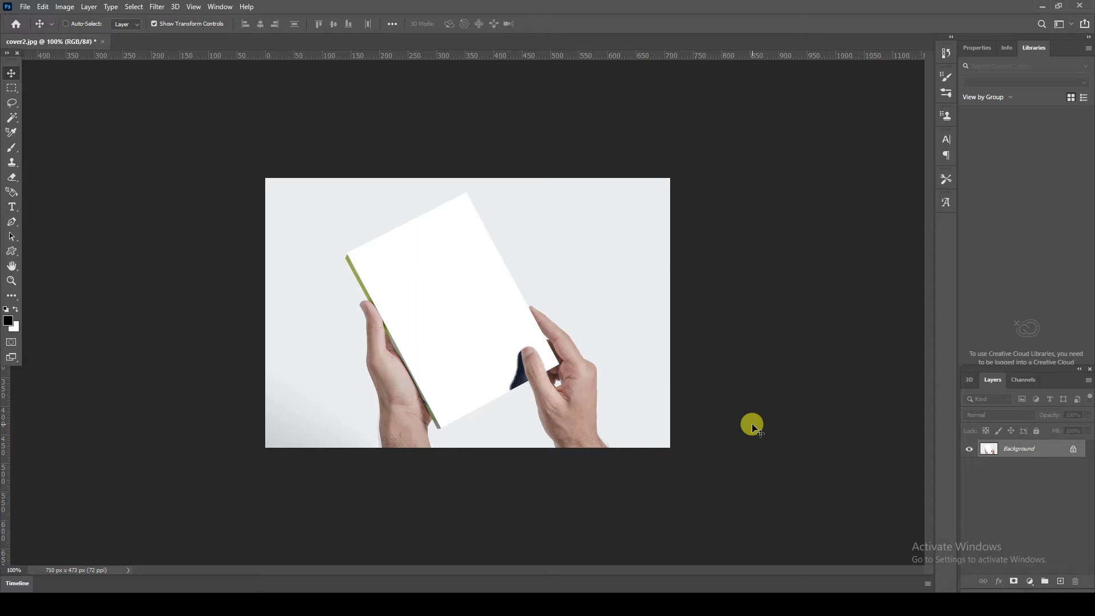
Place the jumping-woman beach photo from Downloads, then shrink it and move it over the book
key(ctrl+0)
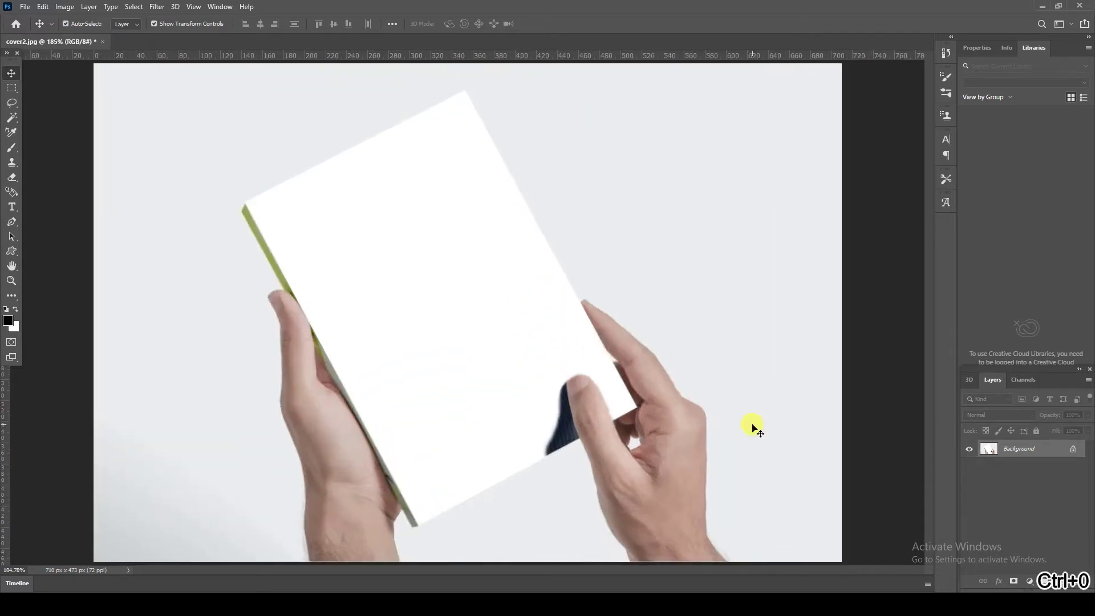
key(ctrl+1)
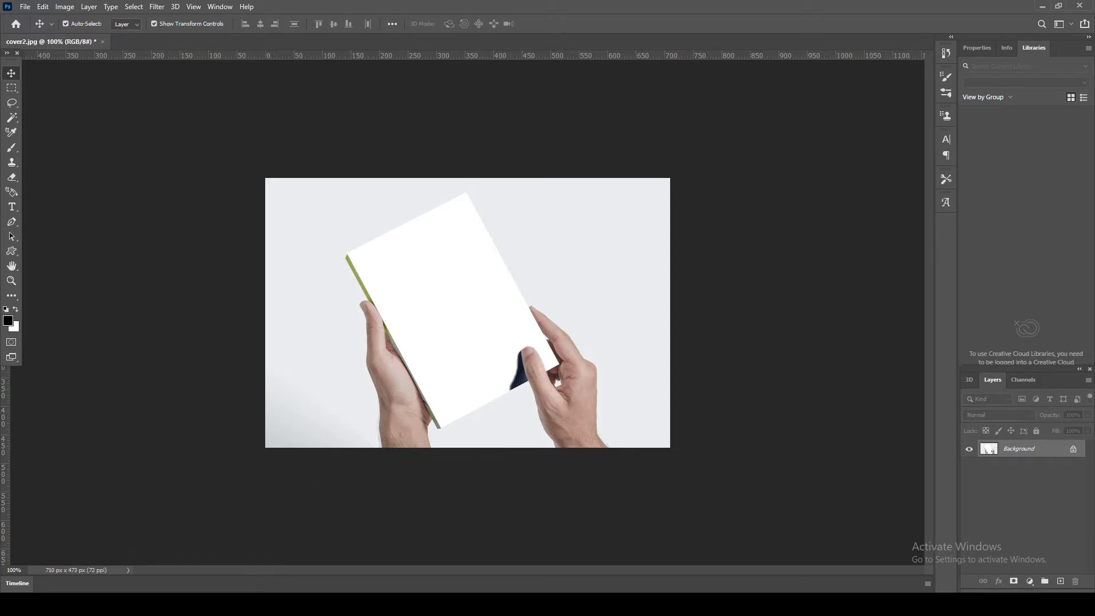
click(262, 590)
mouse_move(587, 362)
mouse_down()
mouse_move(883, 323)
mouse_move(894, 313)
mouse_up()
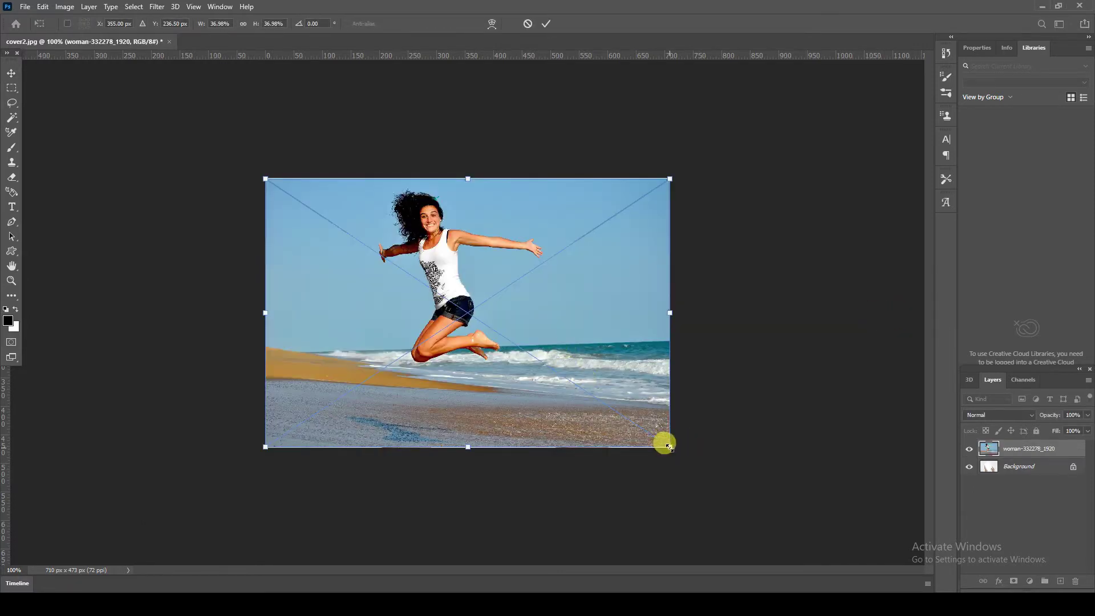
drag(669, 447, 537, 378)
mouse_move(480, 283)
mouse_down()
mouse_move(520, 326)
mouse_move(520, 313)
mouse_up()
Distort the photo's four corners onto the book cover's corners and commit the transform
right_click(520, 313)
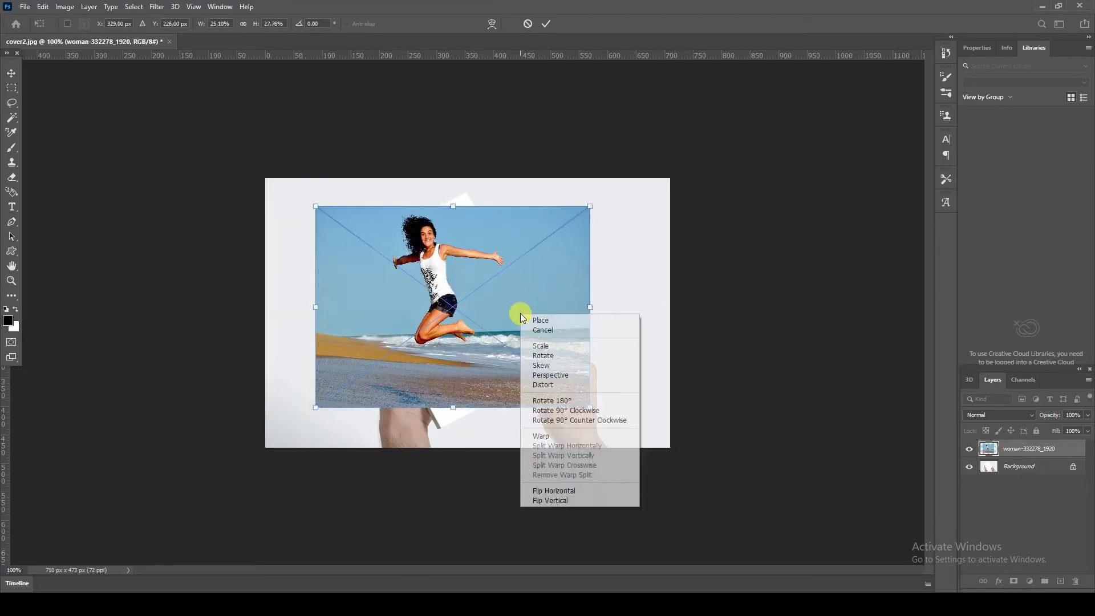
click(549, 386)
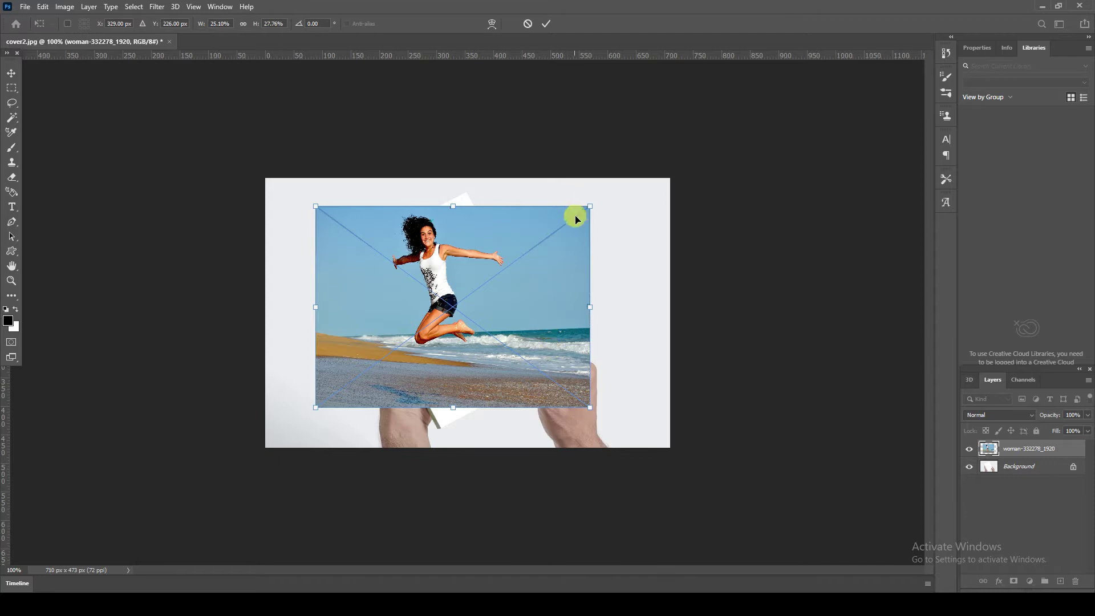
drag(590, 206, 469, 197)
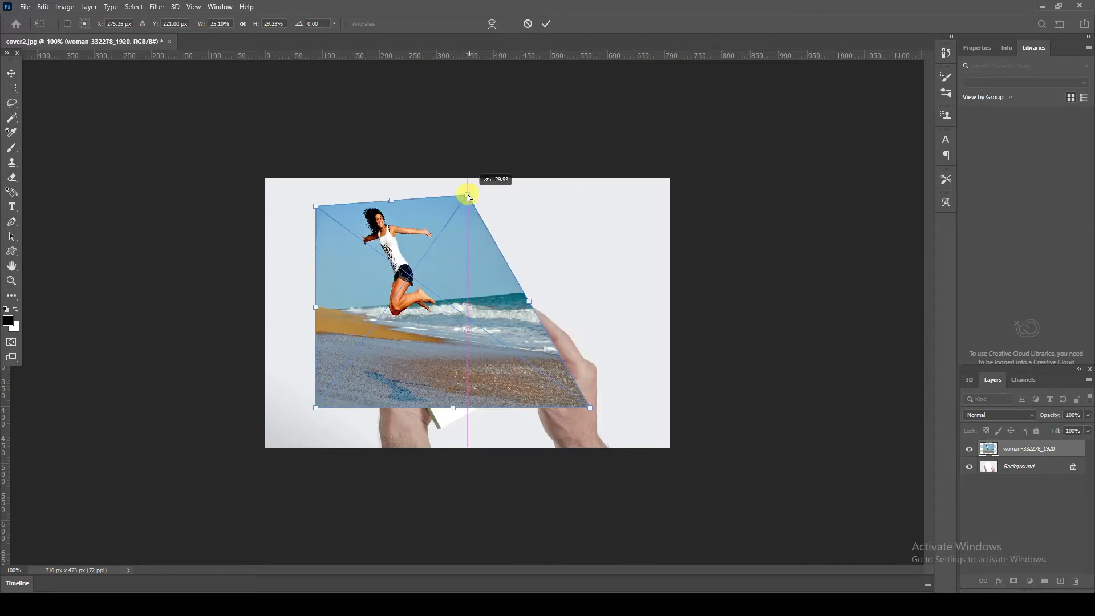
mouse_move(590, 407)
mouse_down()
mouse_move(540, 363)
mouse_move(561, 364)
mouse_up()
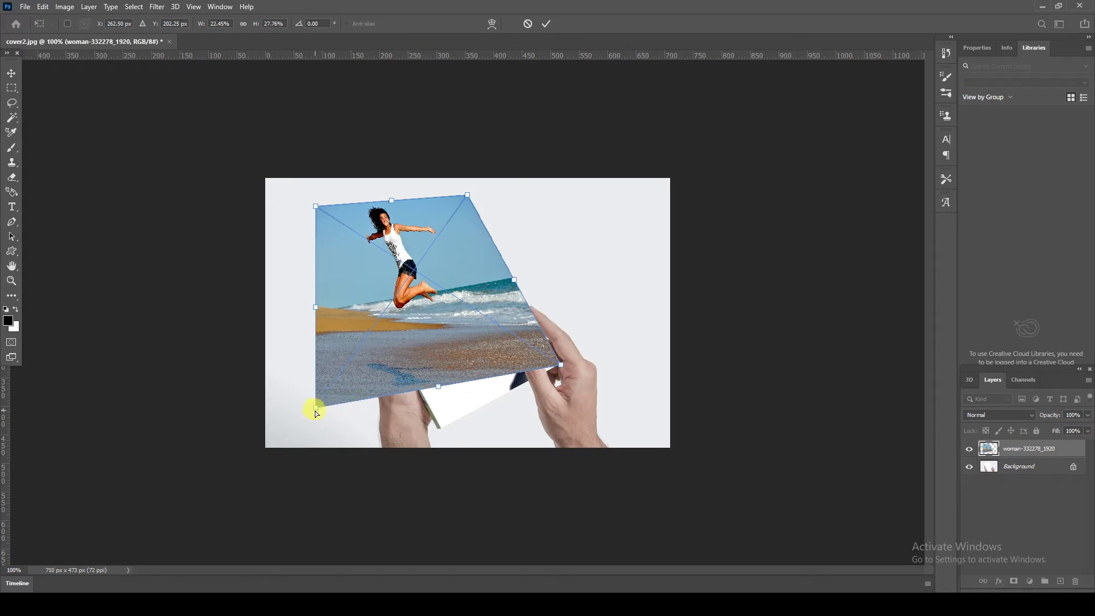
drag(316, 409, 441, 428)
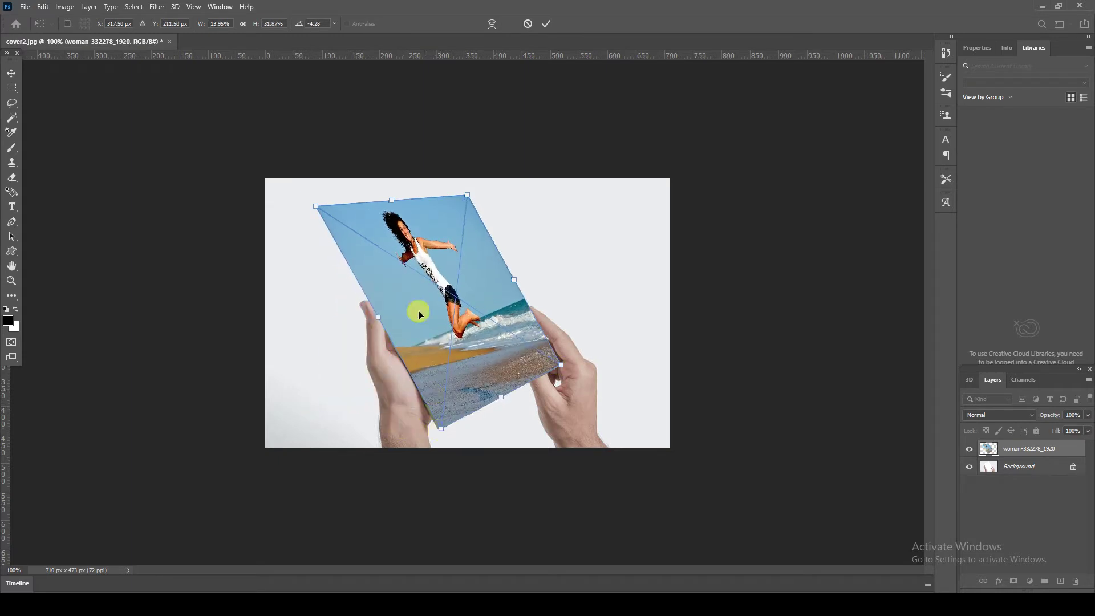
drag(318, 208, 348, 257)
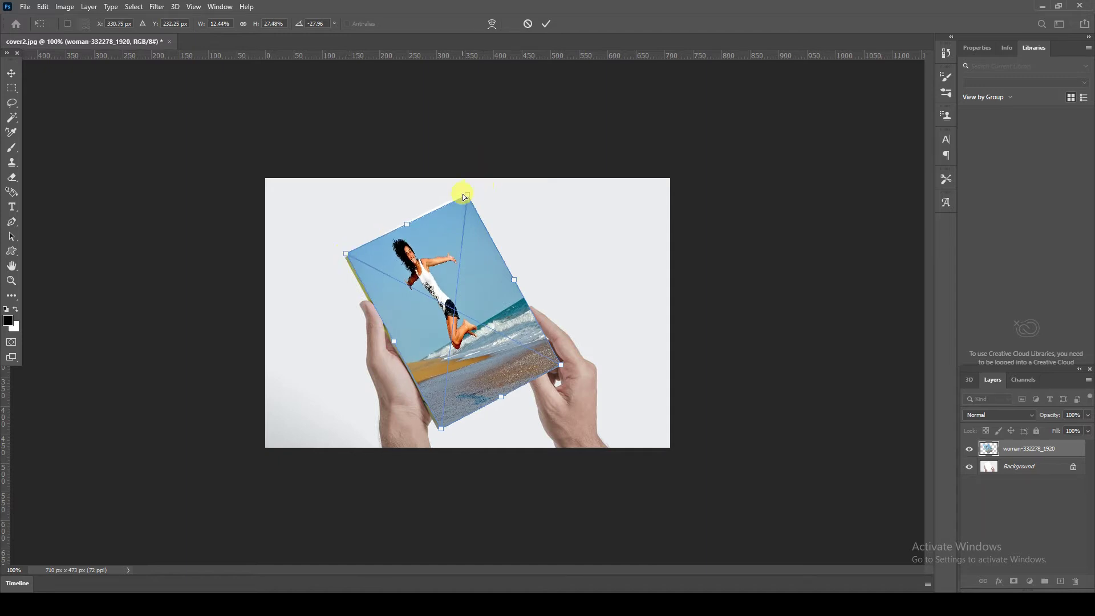
drag(467, 196, 467, 192)
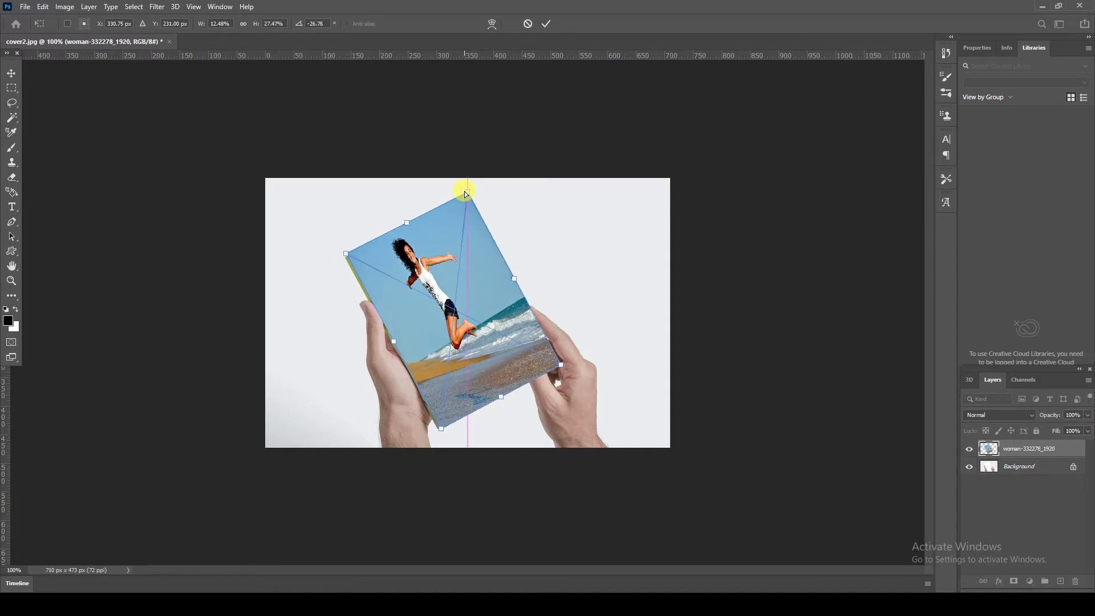
click(546, 23)
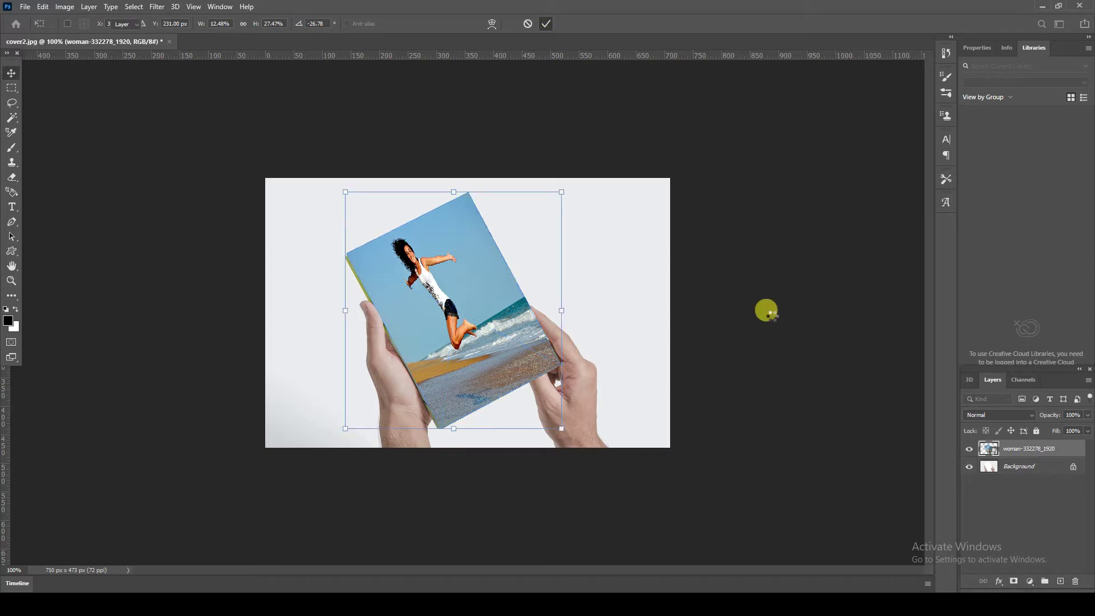
Delete the jumping-woman photo layer and fit the image on screen
key(ctrl+0)
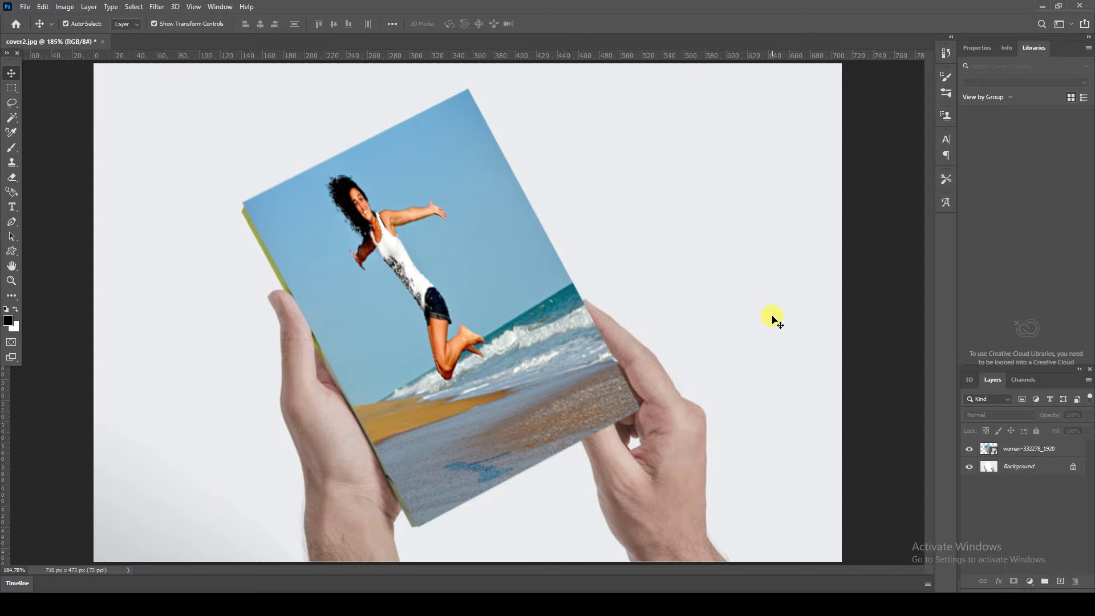
key(ctrl+1)
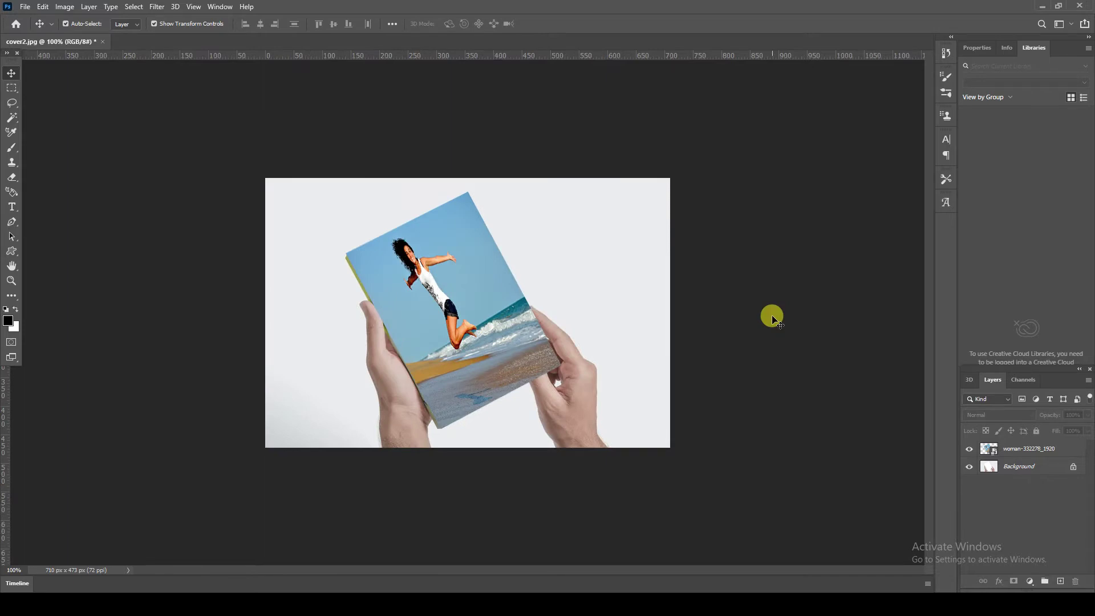
click(490, 315)
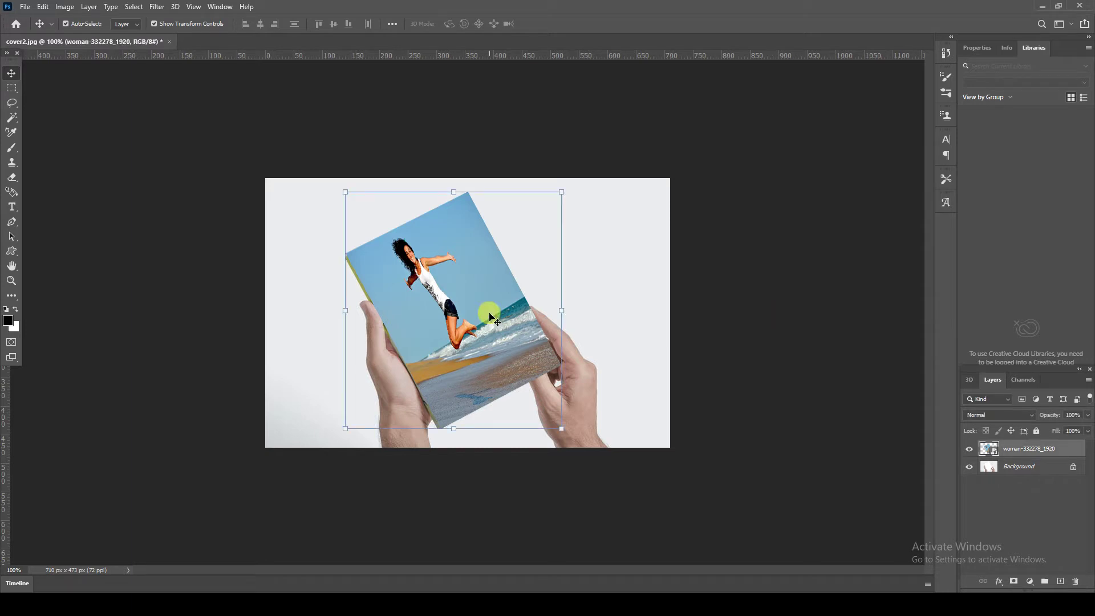
key(Delete)
key(ctrl+0)
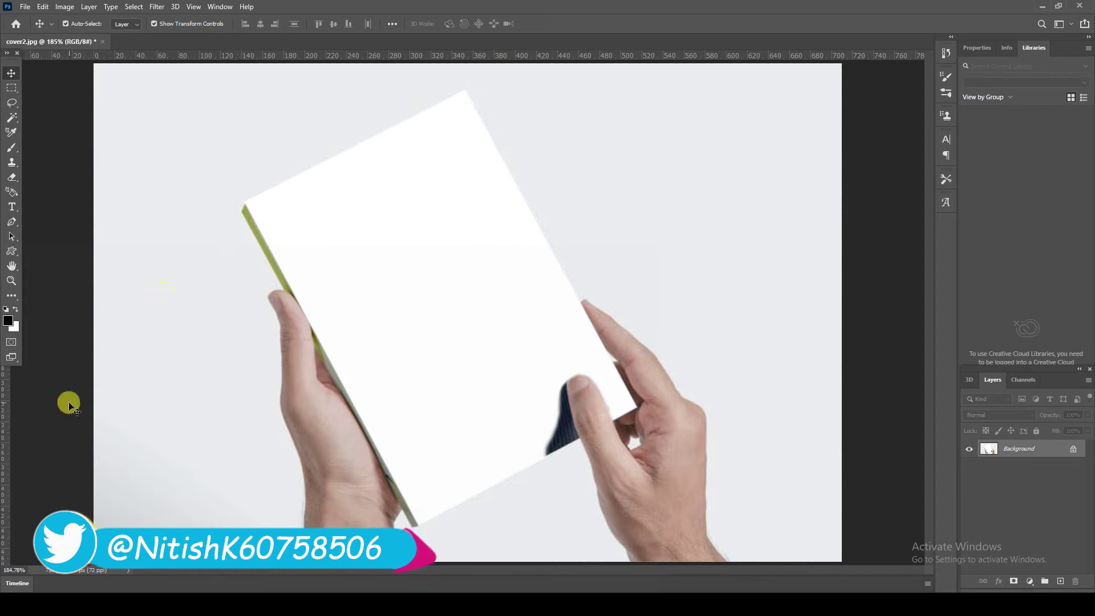
Add a vertical guide at the cover's left corner, then zoom into the book's upper-left corner
drag(7, 410, 245, 400)
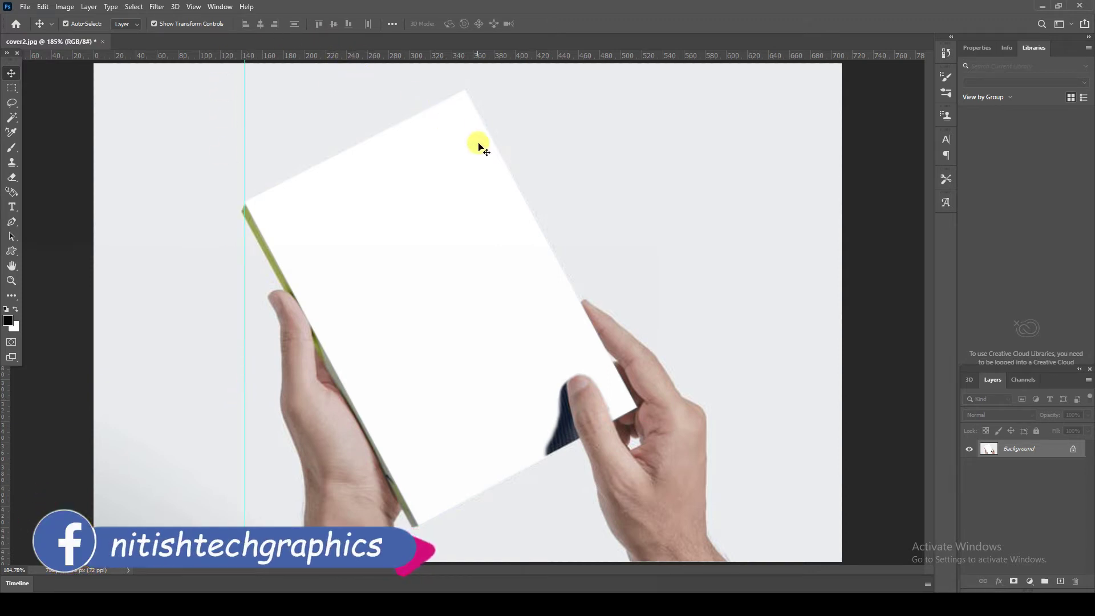
key(ctrl+r)
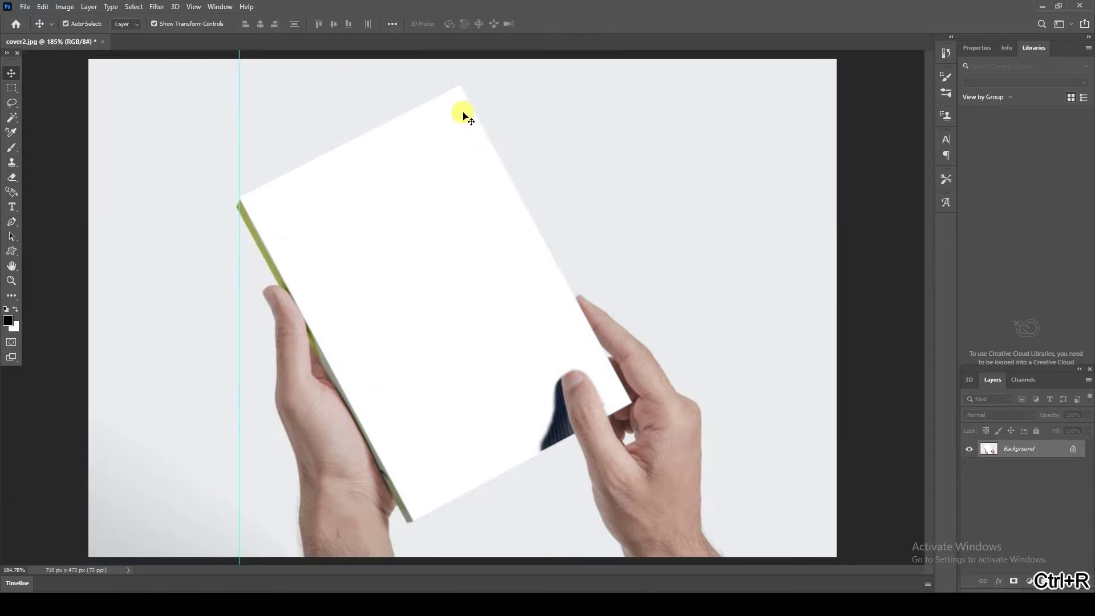
key(ctrl)
key(ctrl+r)
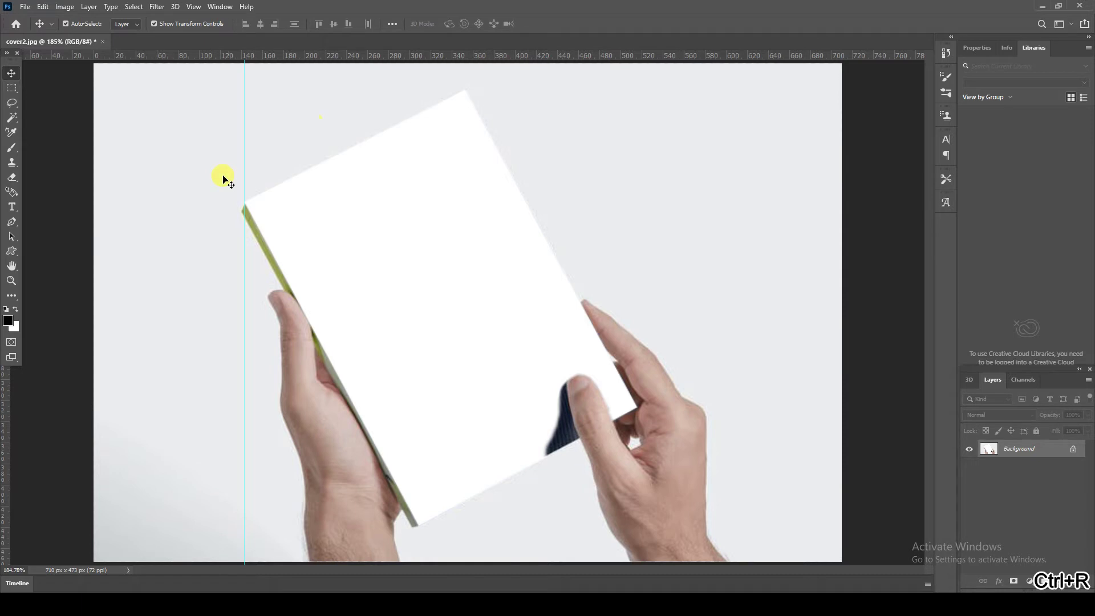
ctrl+click(245, 203)
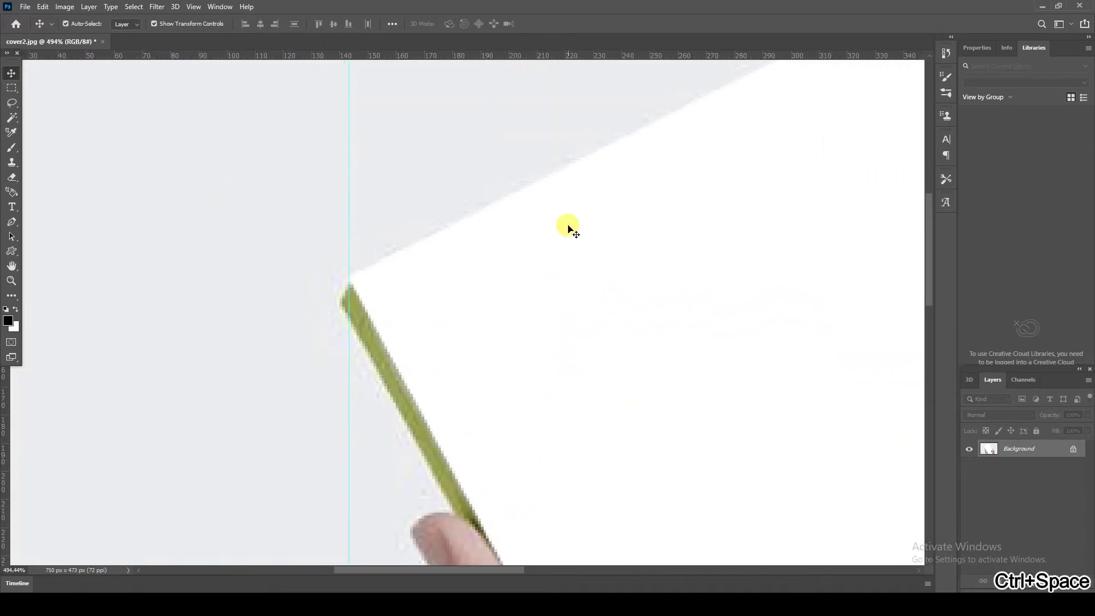
drag(568, 225, 328, 463)
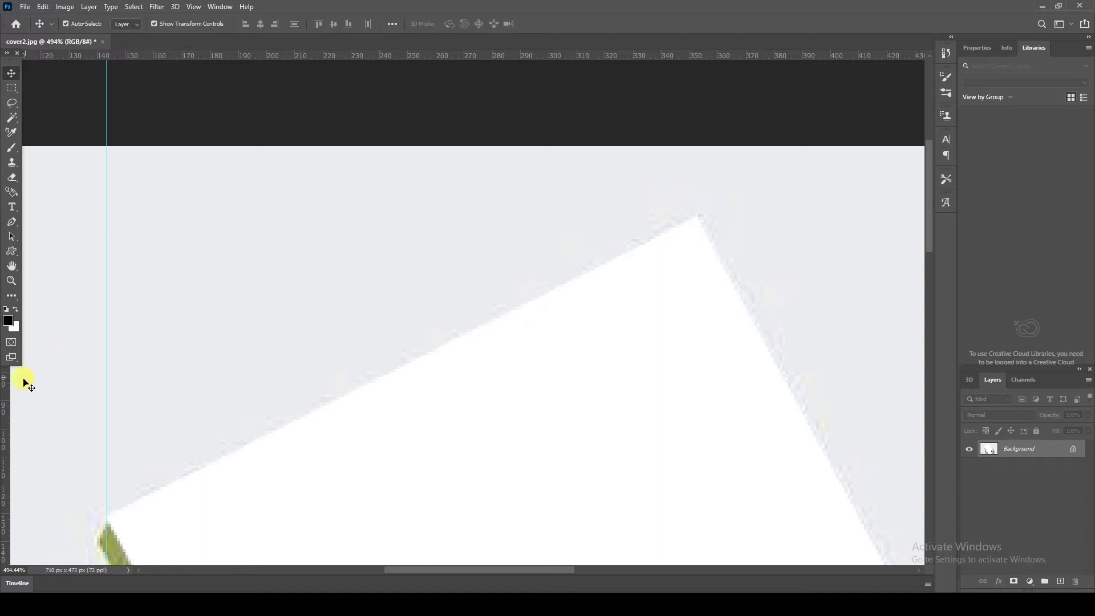
Place vertical guides at the cover's left and top corners and a horizontal guide at the top corner
drag(6, 380, 697, 370)
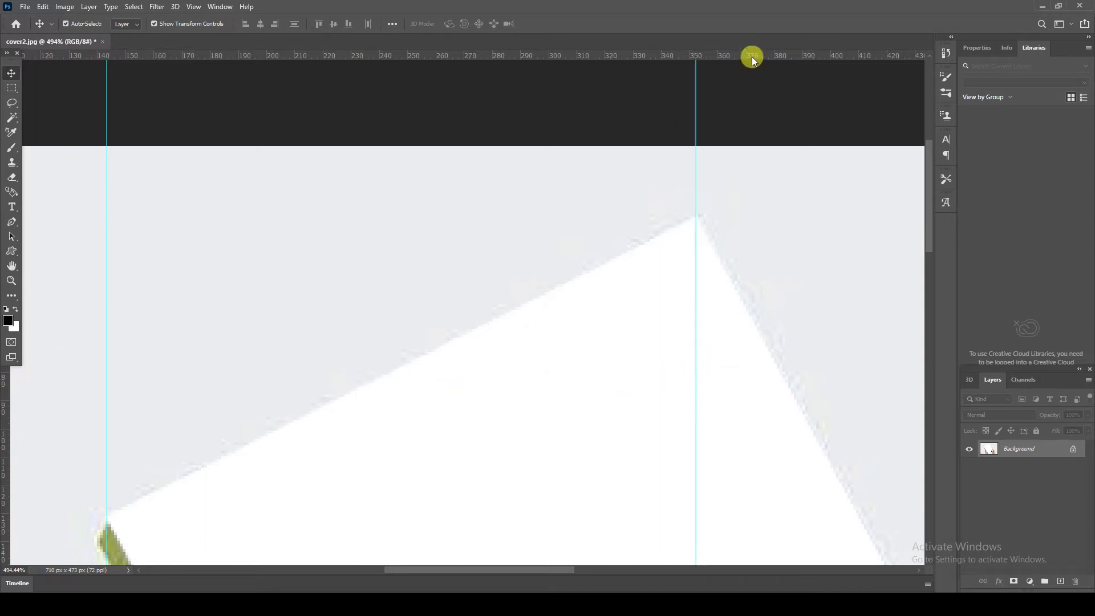
mouse_move(8, 390)
mouse_down()
mouse_move(687, 356)
mouse_move(687, 334)
mouse_up()
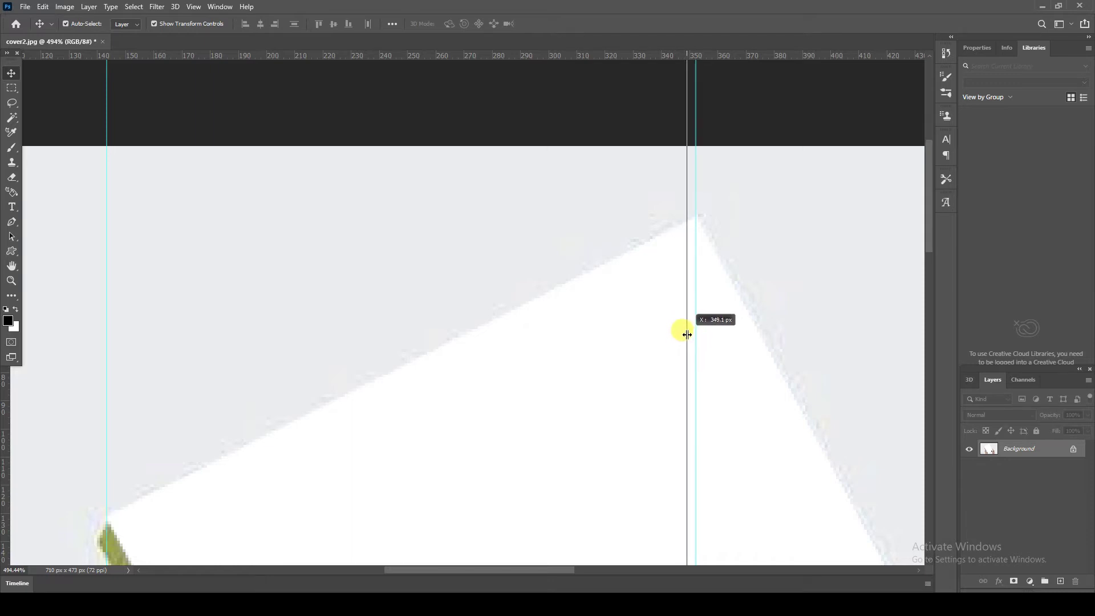
key(alt)
drag(685, 330, 710, 217)
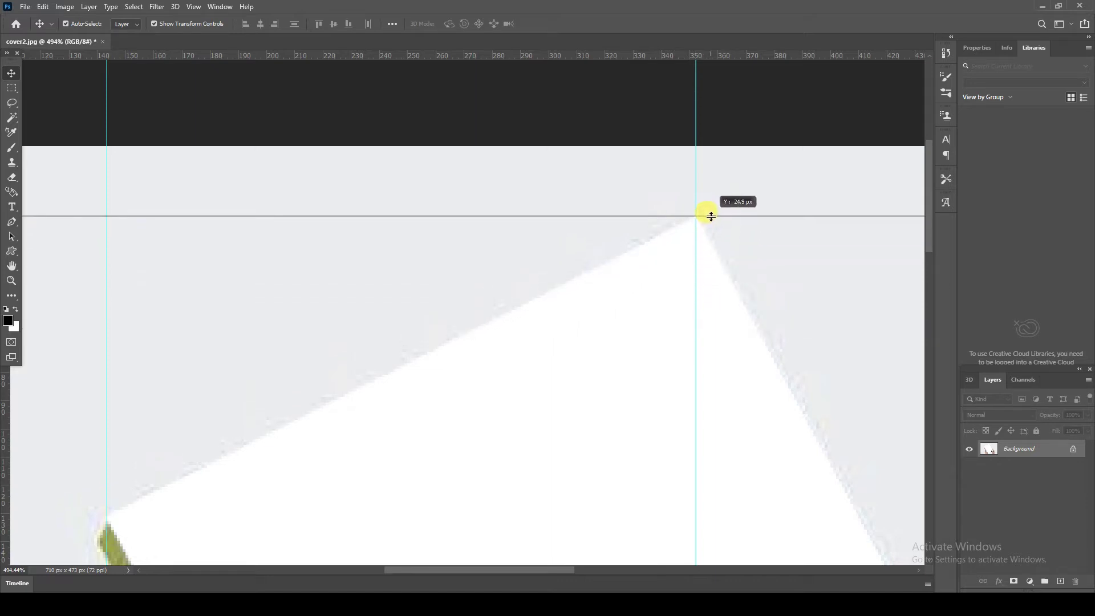
drag(710, 217, 710, 216)
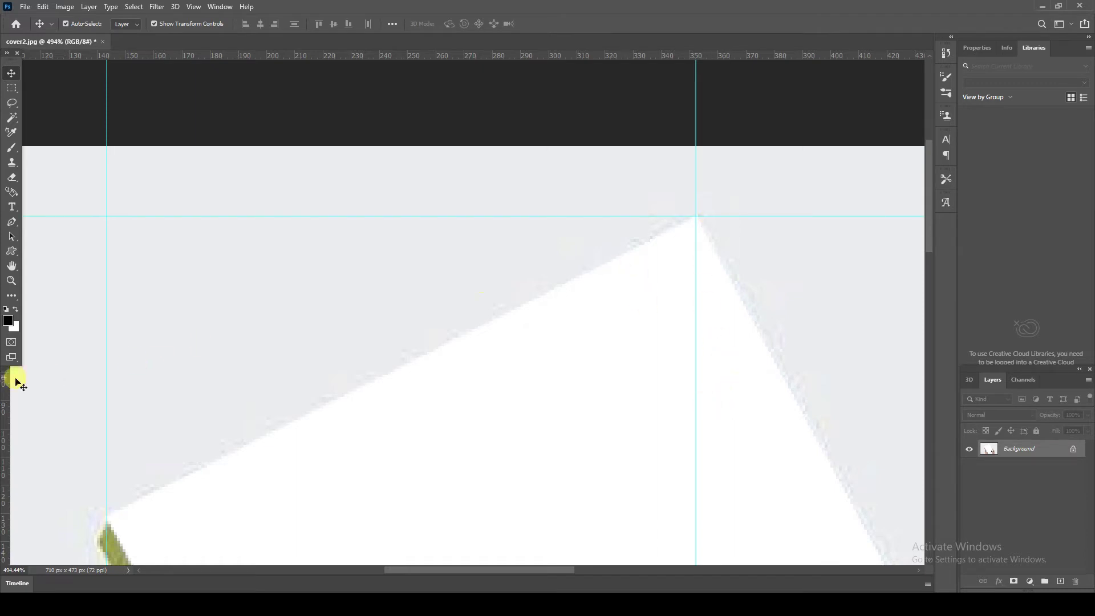
mouse_move(7, 390)
mouse_down()
mouse_move(332, 363)
mouse_move(316, 464)
mouse_move(321, 519)
mouse_up()
Place a horizontal guide lower on the cover and a vertical guide near the thumb
key(alt)
mouse_move(467, 455)
mouse_down()
mouse_move(423, 237)
mouse_move(326, 154)
mouse_up()
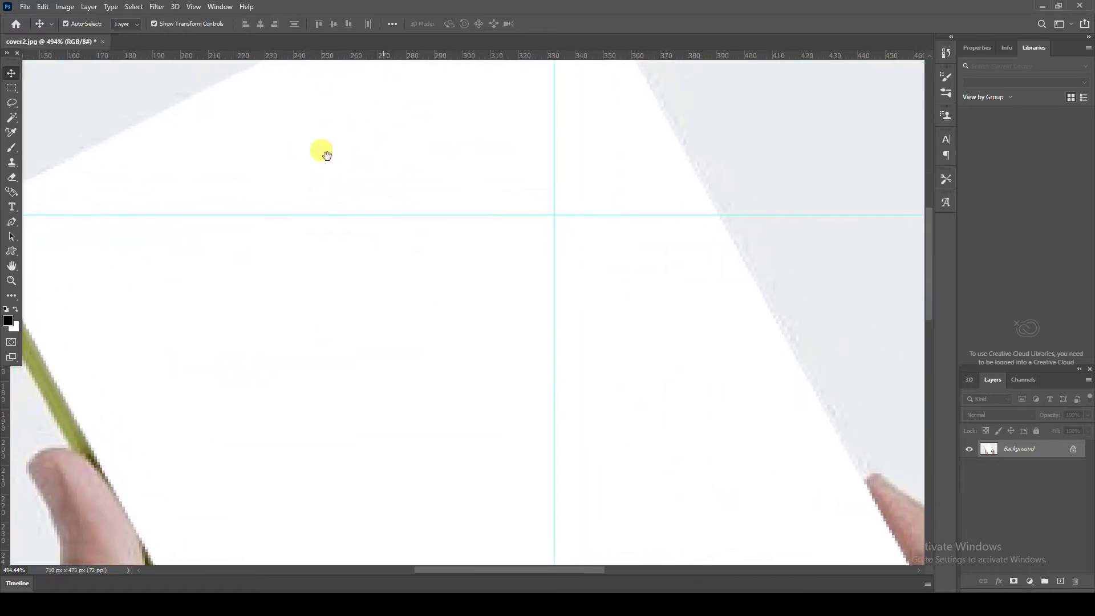
mouse_move(394, 388)
mouse_down()
mouse_move(371, 247)
mouse_move(289, 156)
mouse_up()
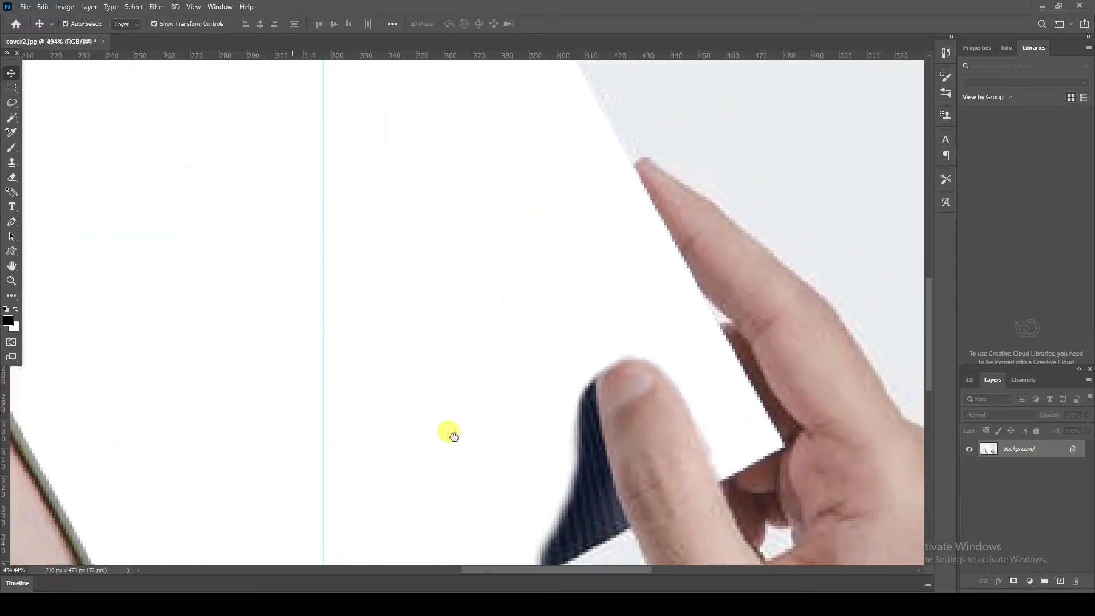
drag(454, 437, 432, 257)
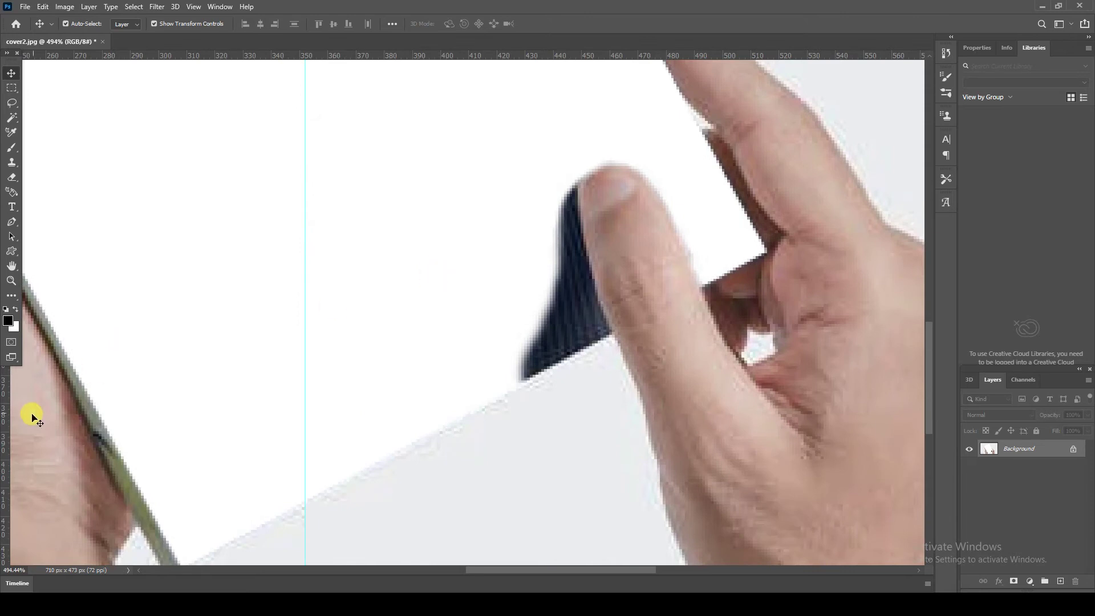
mouse_move(6, 416)
mouse_down()
mouse_move(482, 381)
mouse_move(661, 251)
mouse_up()
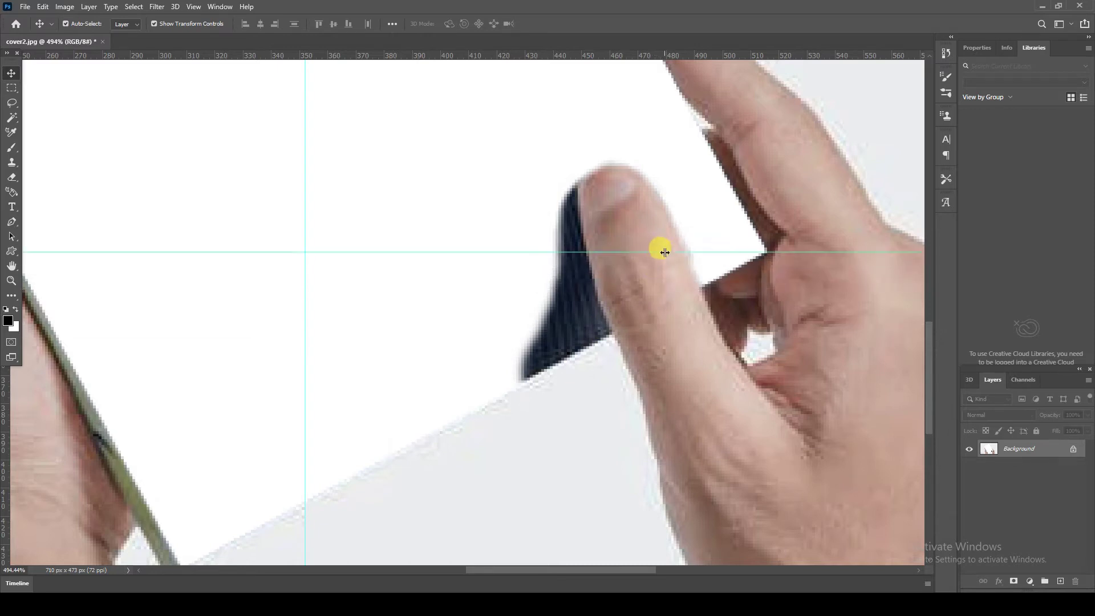
Set a horizontal and a vertical guide meeting at the cover's lower-left corner
drag(428, 422, 459, 286)
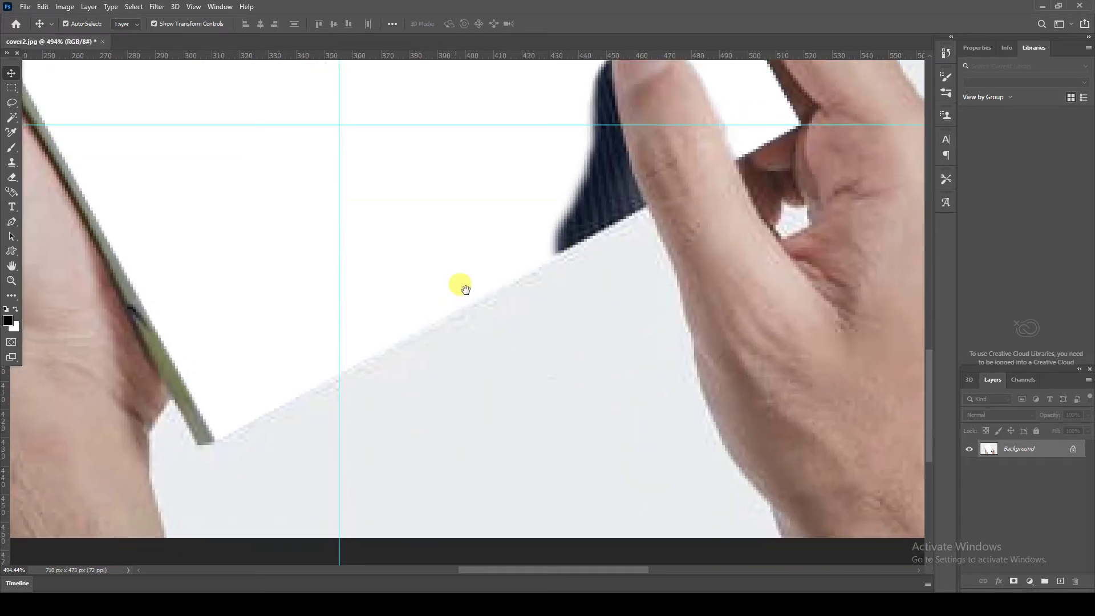
drag(6, 427, 289, 414)
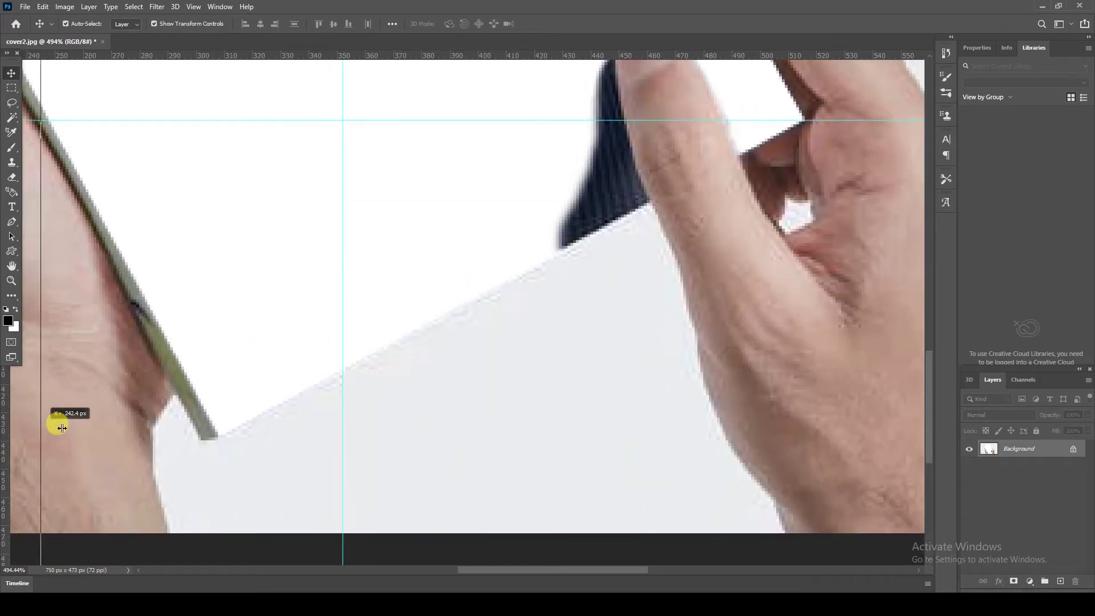
key(alt)
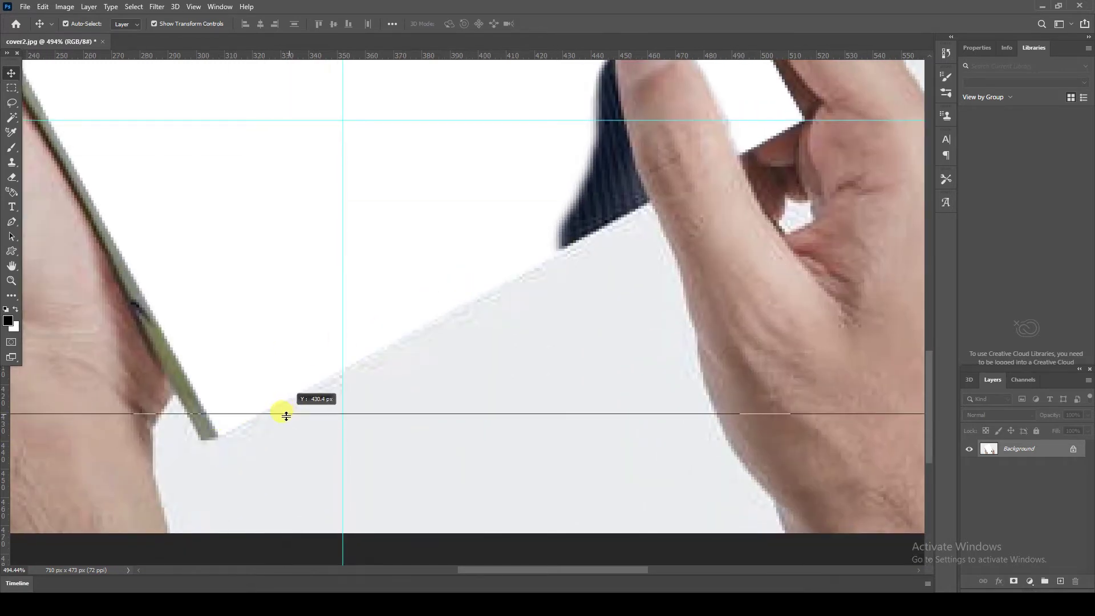
drag(289, 415, 284, 435)
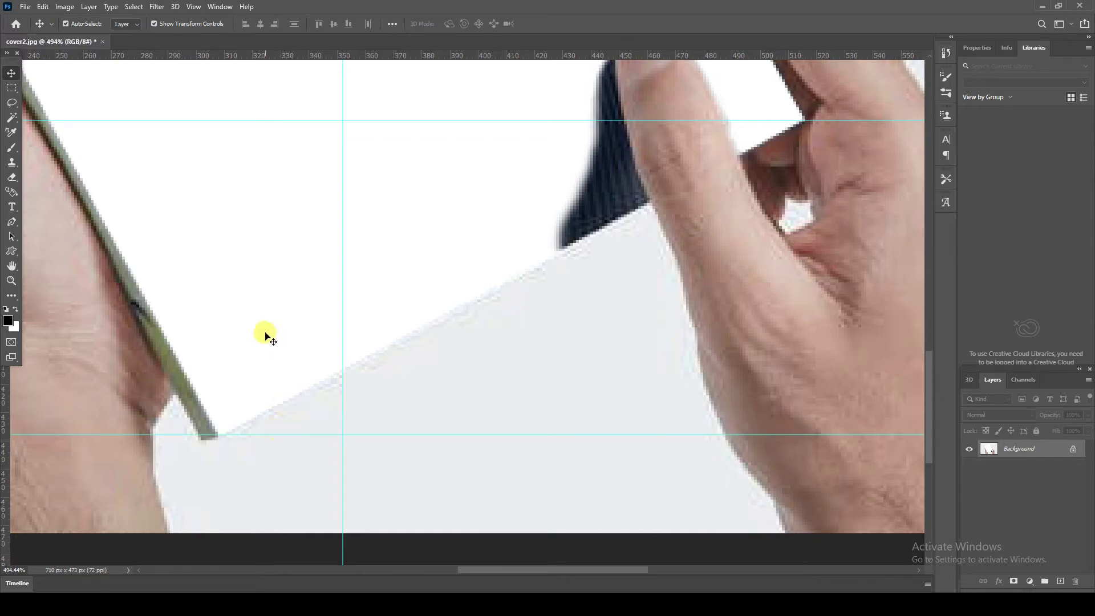
drag(414, 53, 426, 248)
key(alt)
drag(426, 250, 219, 239)
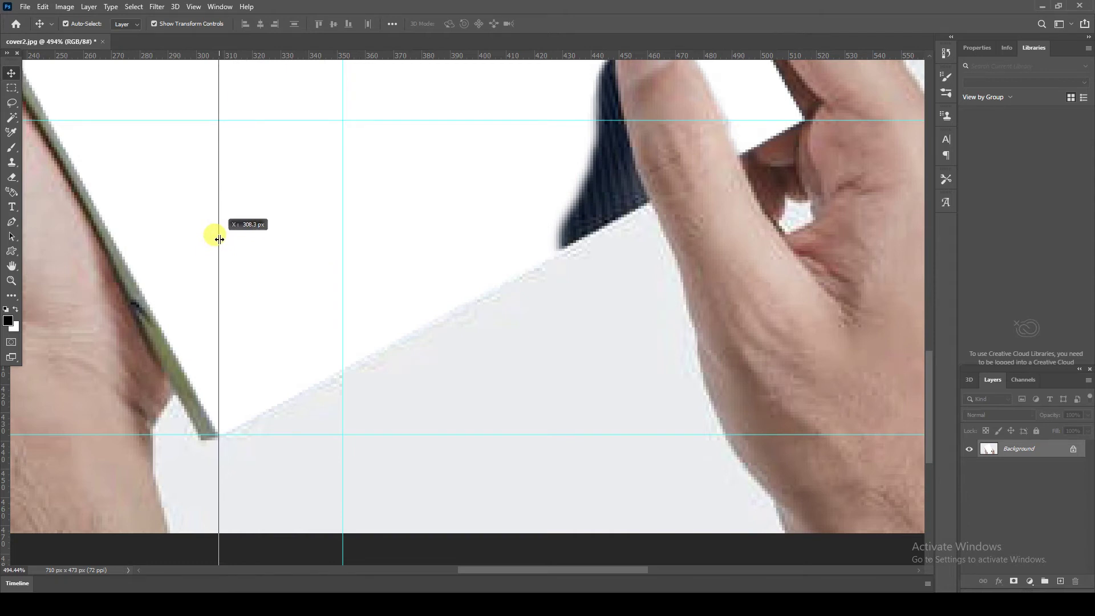
drag(220, 239, 219, 239)
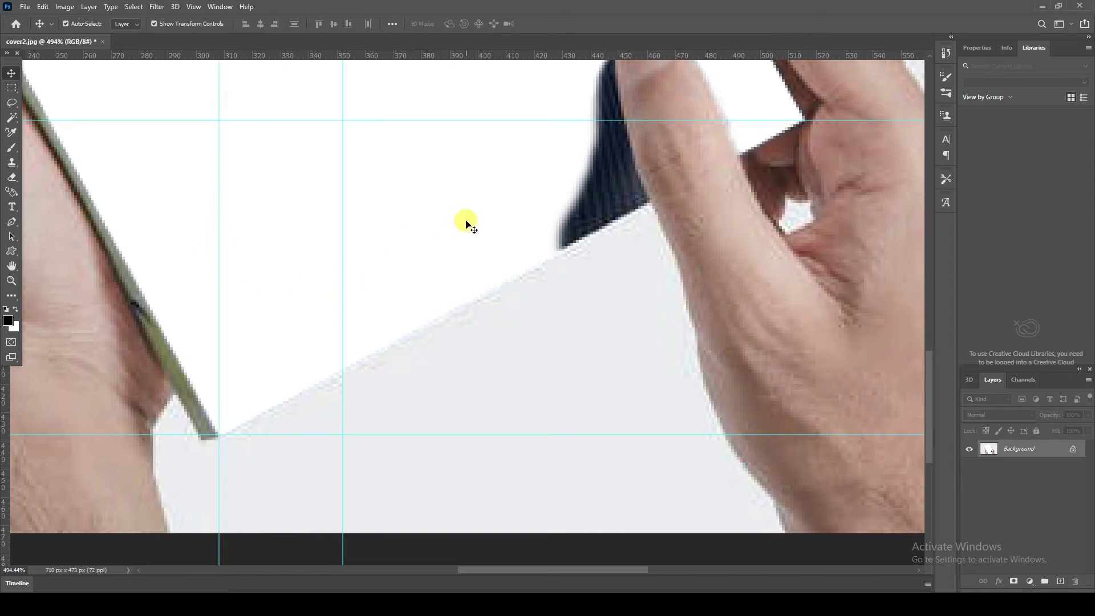
Draw a Perspective Crop area over the book cover
key(ctrl+0)
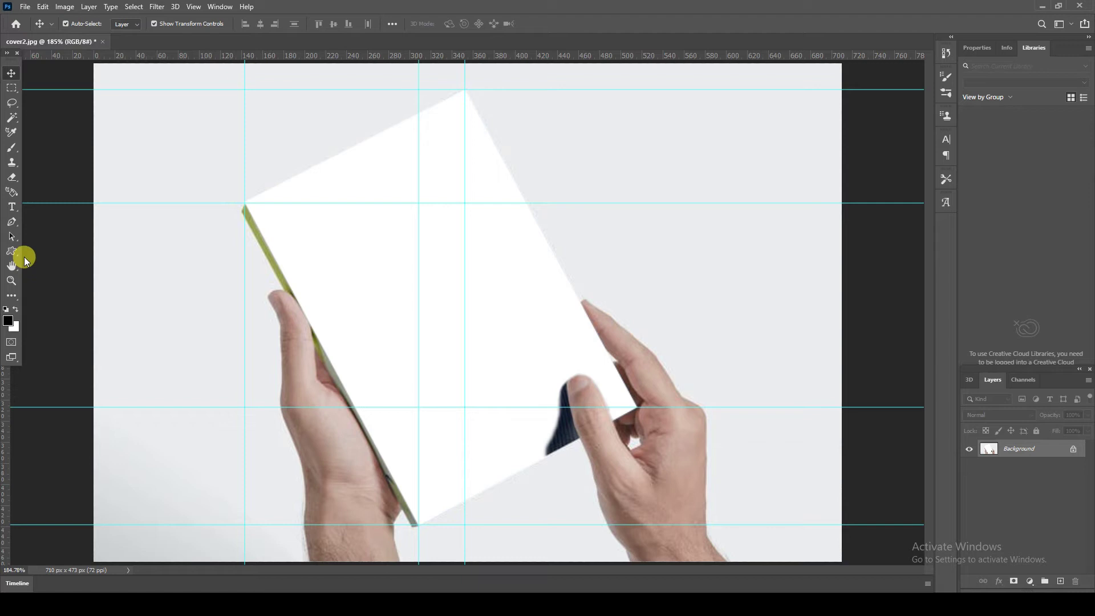
key(c)
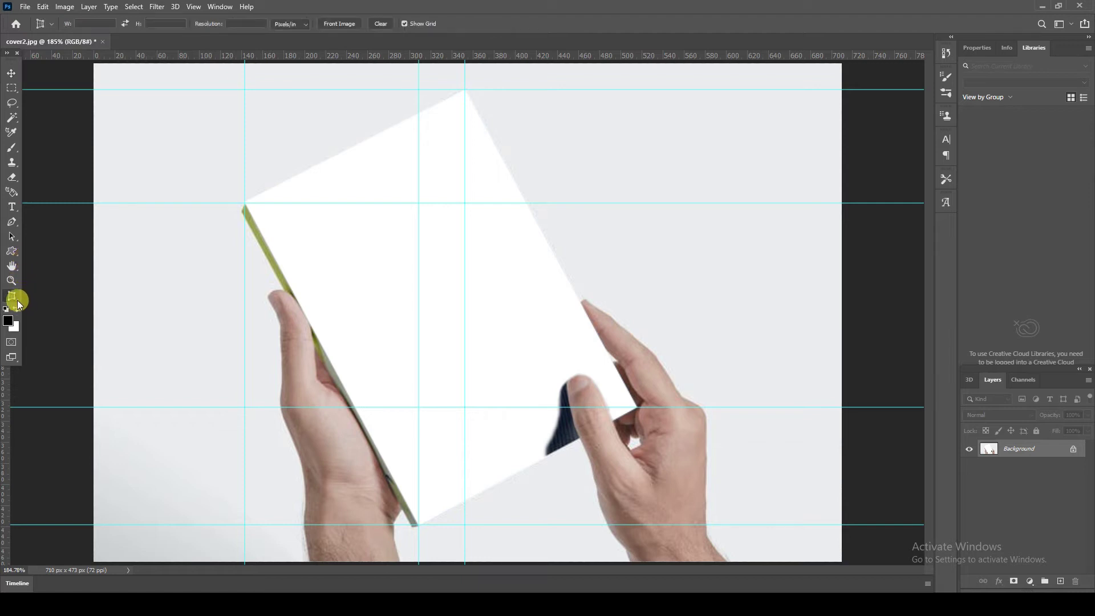
click(12, 297)
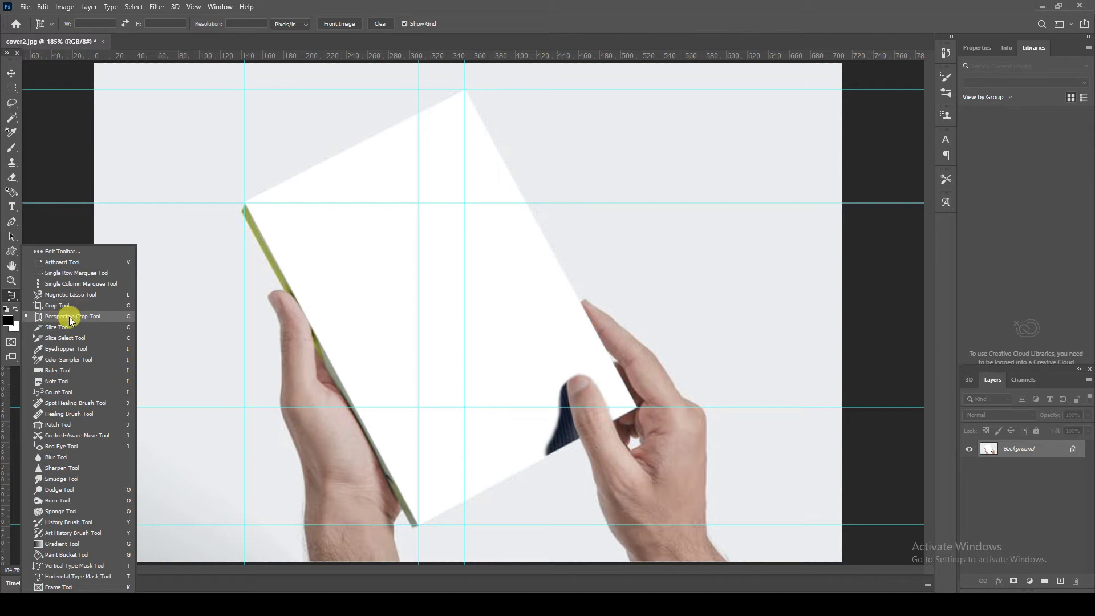
click(70, 317)
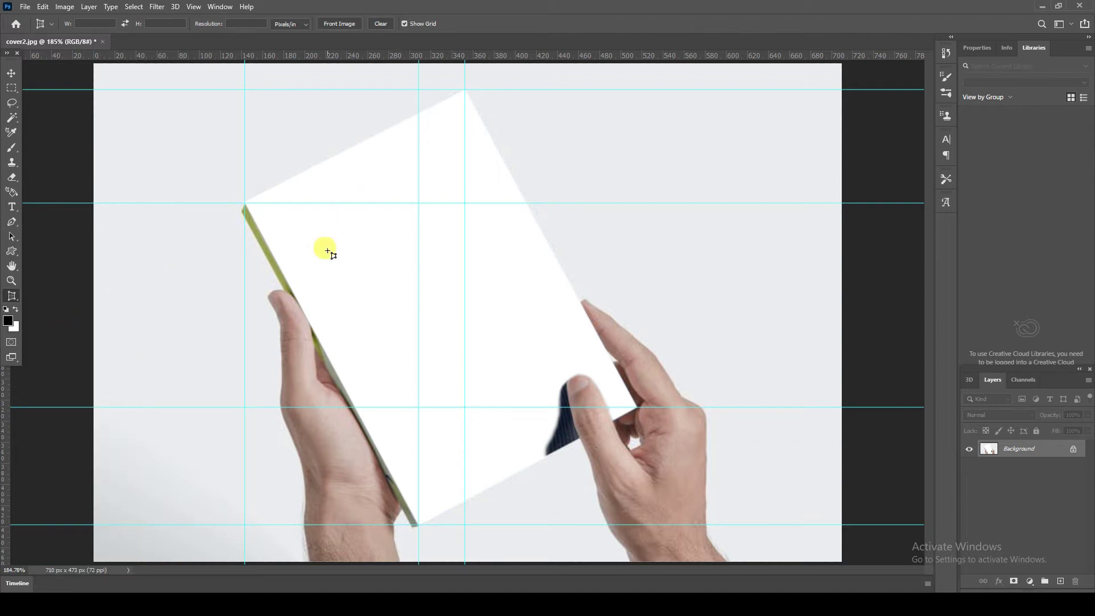
mouse_move(360, 195)
mouse_down()
mouse_move(457, 361)
mouse_move(505, 408)
mouse_up()
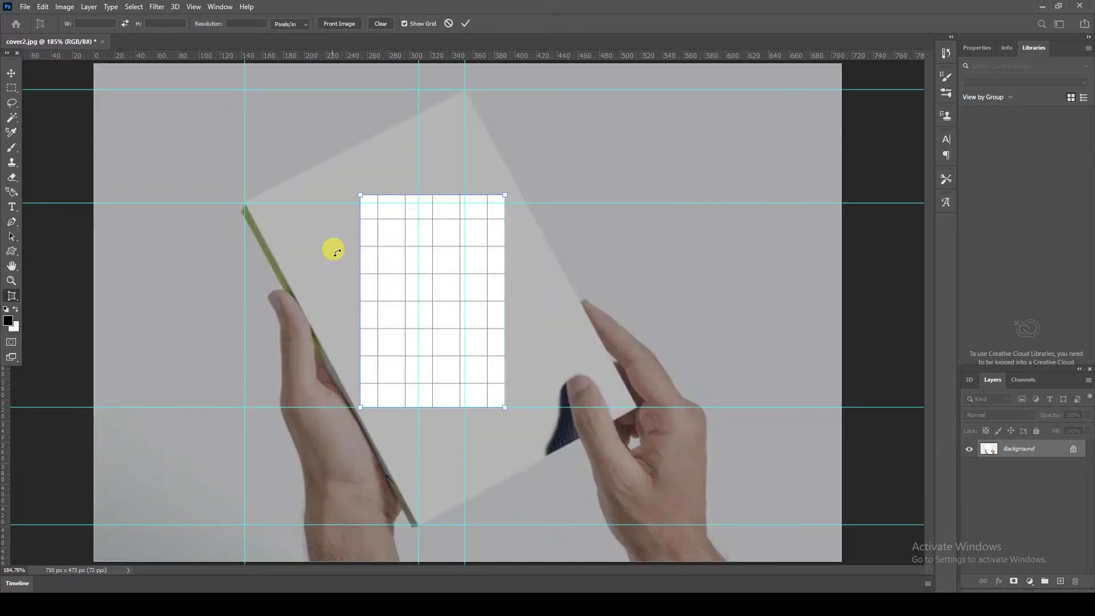
Drag the perspective crop's corners onto the cover's left, top, right and bottom corners
drag(361, 197, 246, 206)
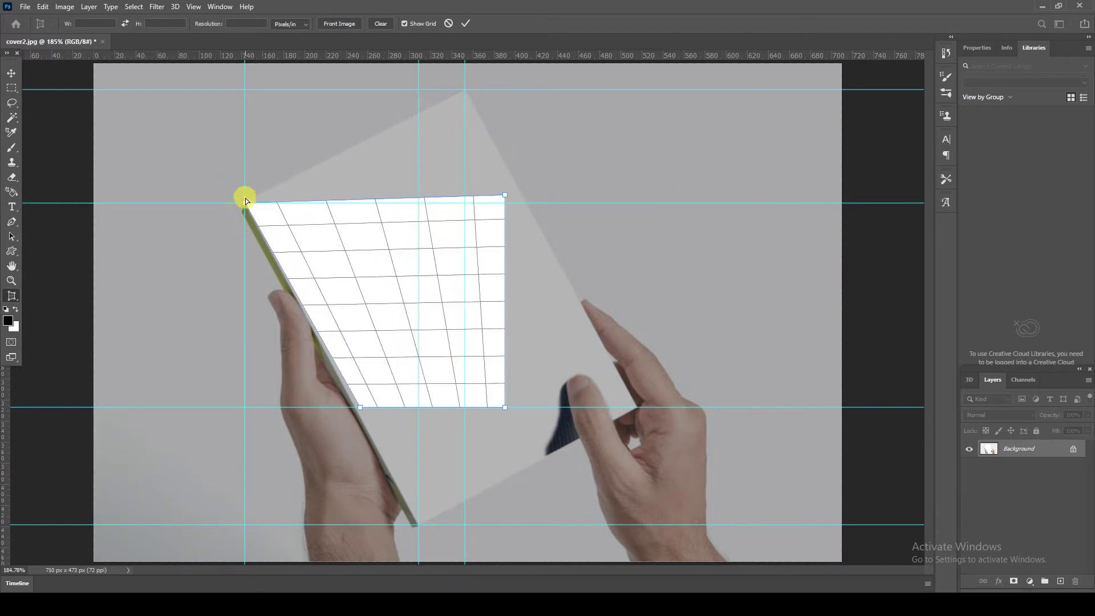
drag(504, 195, 465, 90)
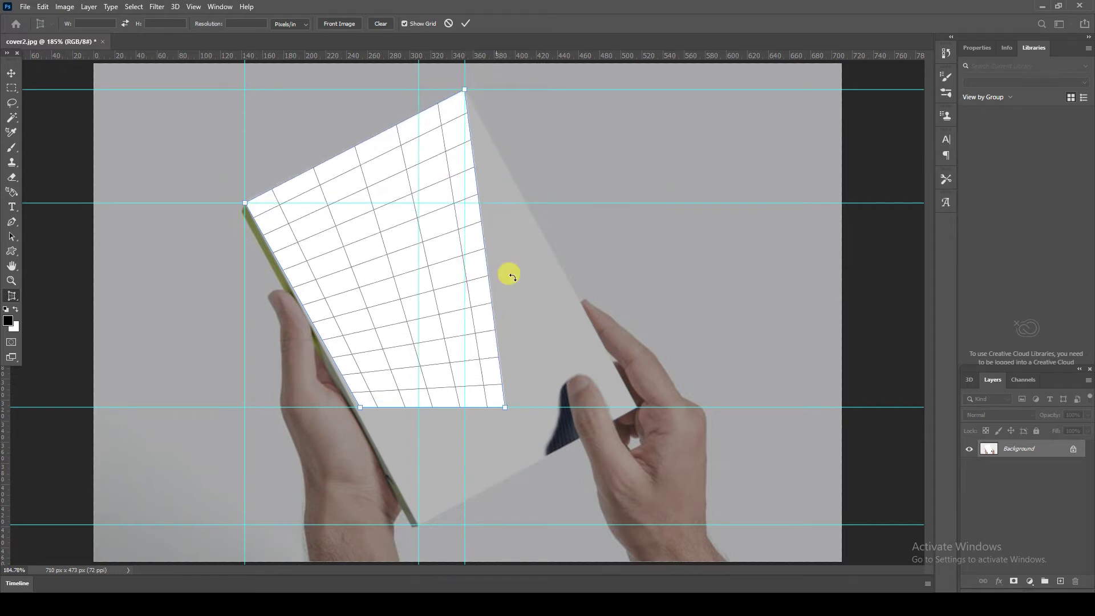
drag(505, 408, 636, 409)
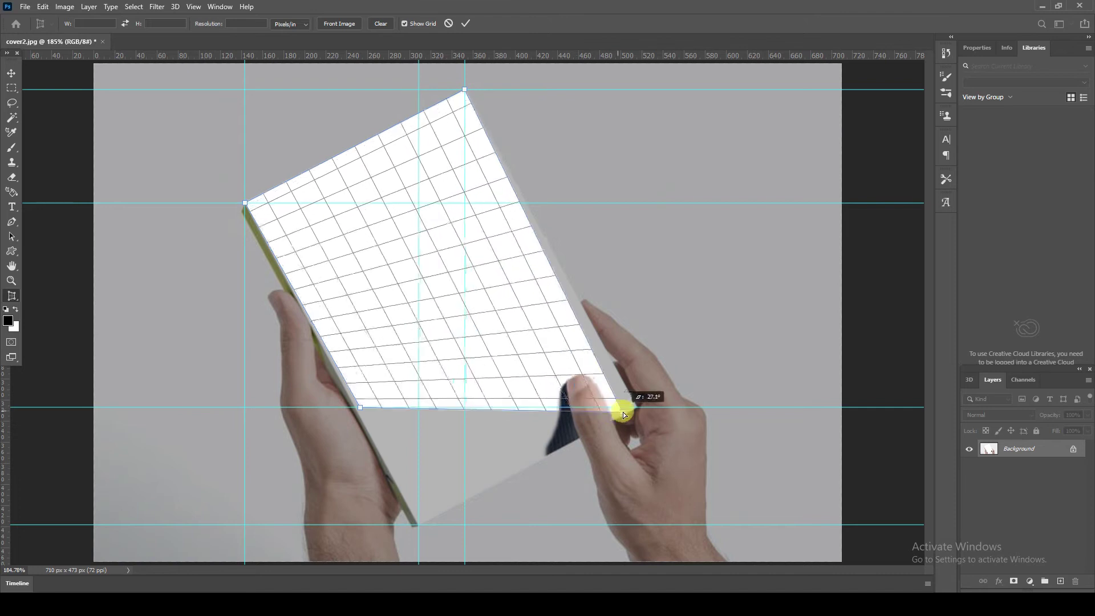
drag(637, 408, 638, 407)
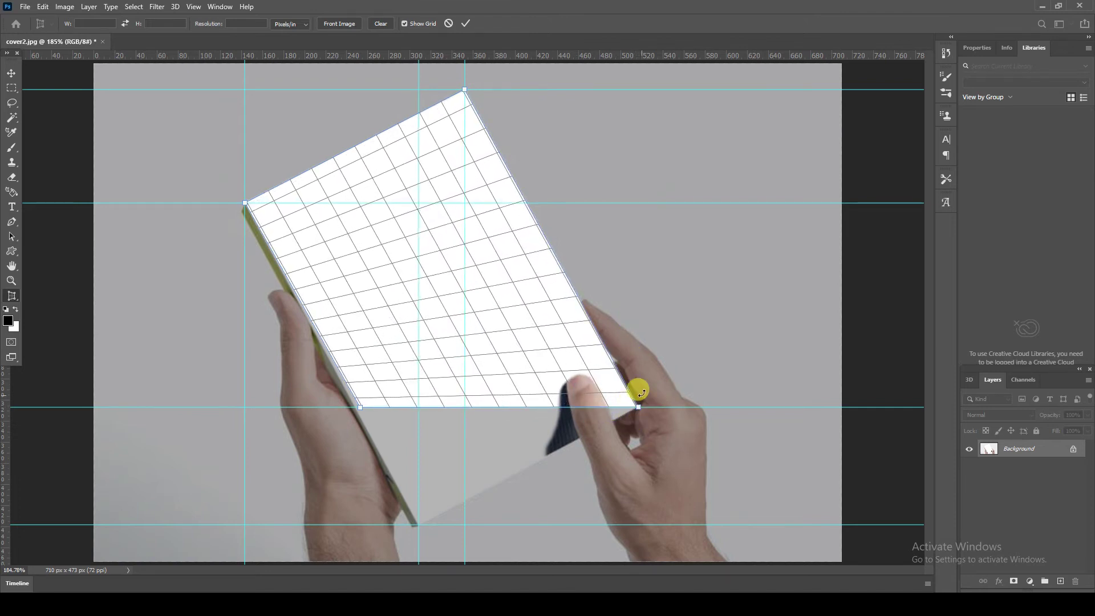
key(ctrl+z)
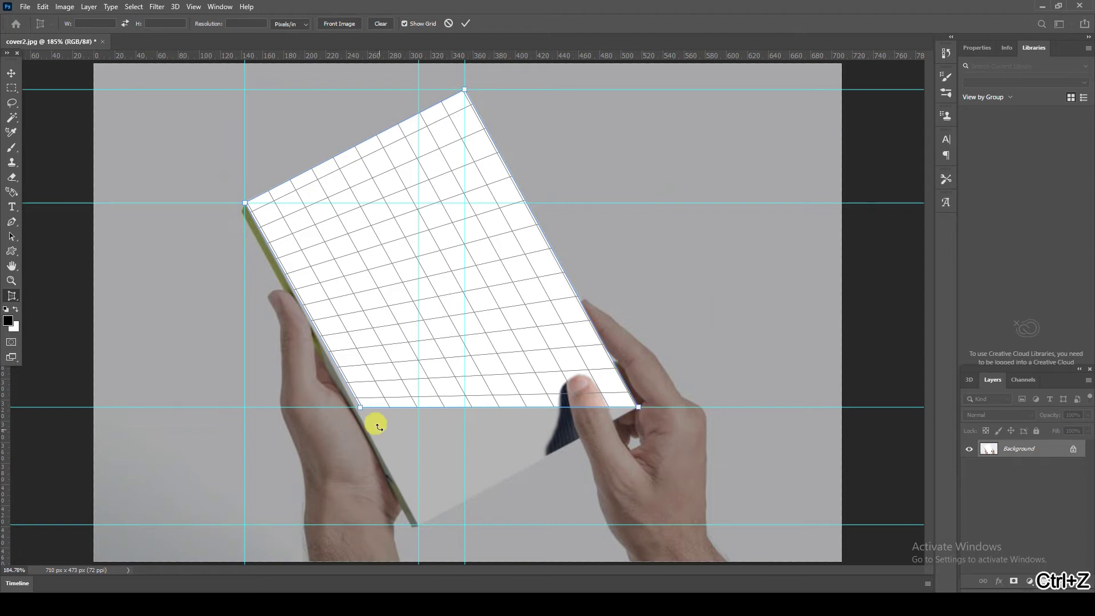
drag(362, 409, 418, 525)
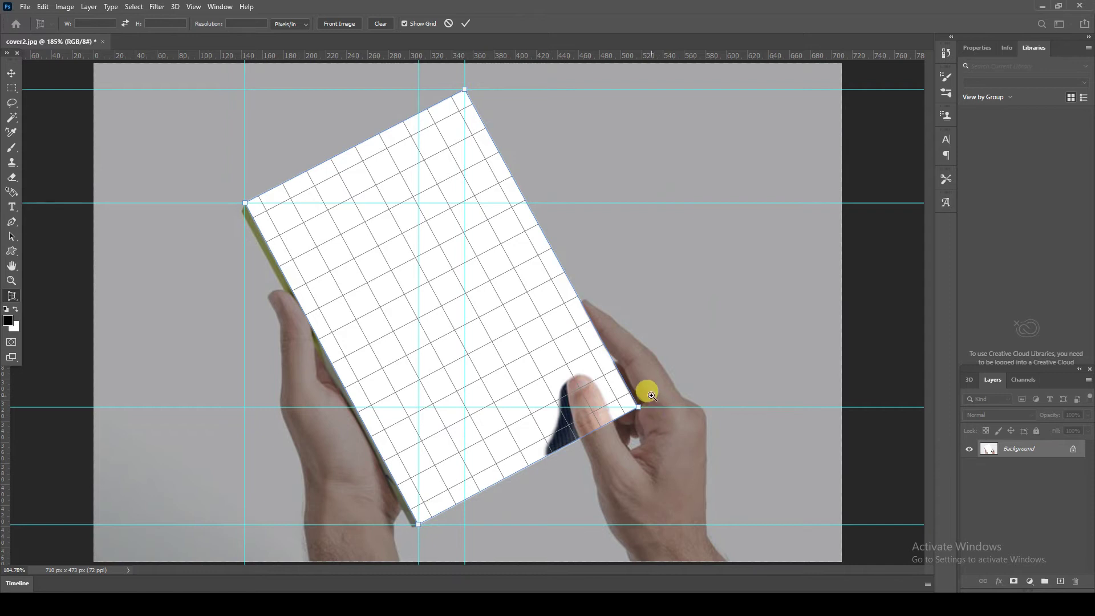
Fine-tune the lower-right crop corner and apply the crop, yielding a 259 × 348 px cover
drag(652, 392, 707, 471)
click(709, 472)
mouse_move(602, 447)
mouse_down()
mouse_move(586, 443)
mouse_move(600, 450)
mouse_up()
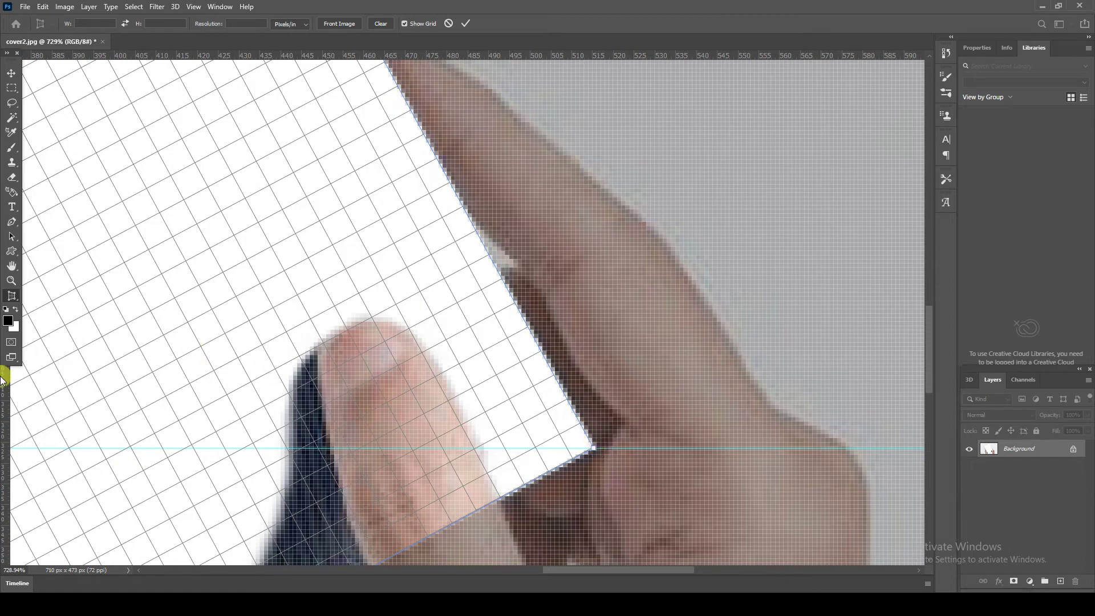
drag(10, 398, 593, 442)
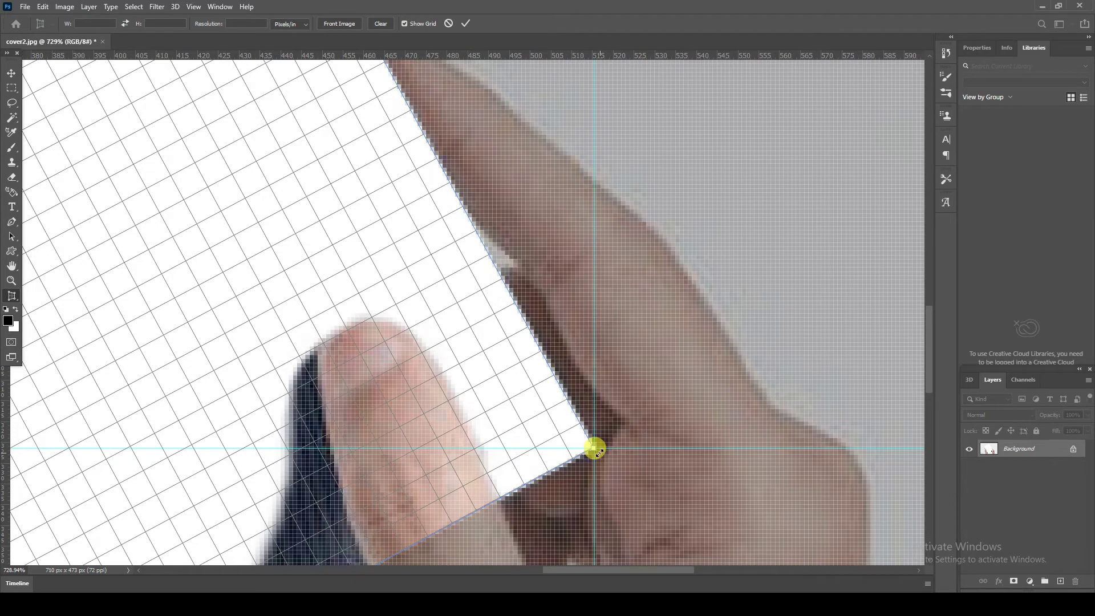
key(ctrl+0)
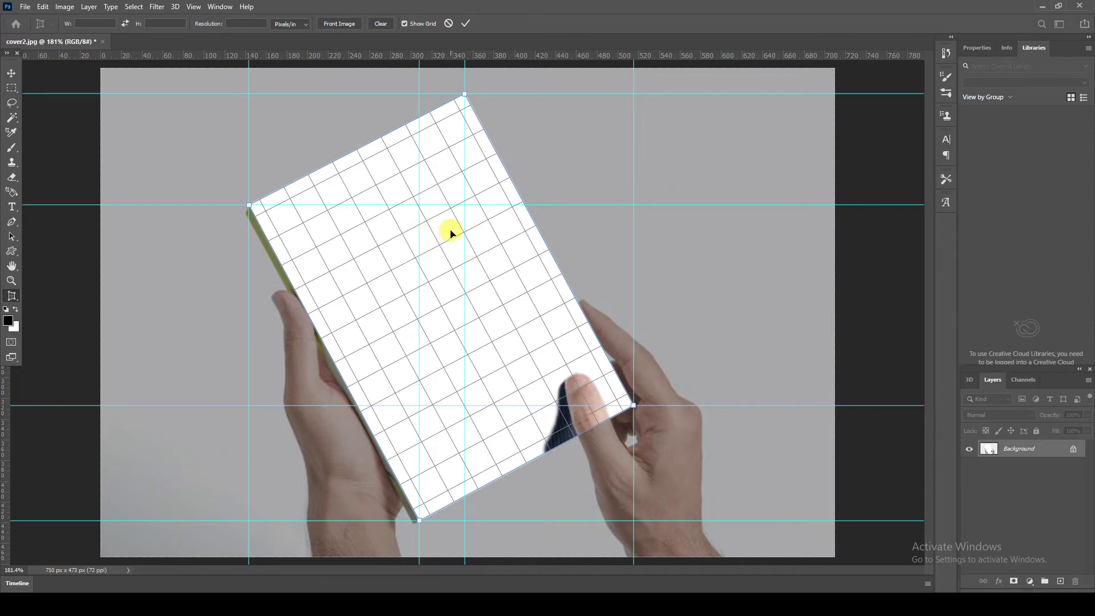
key(Return)
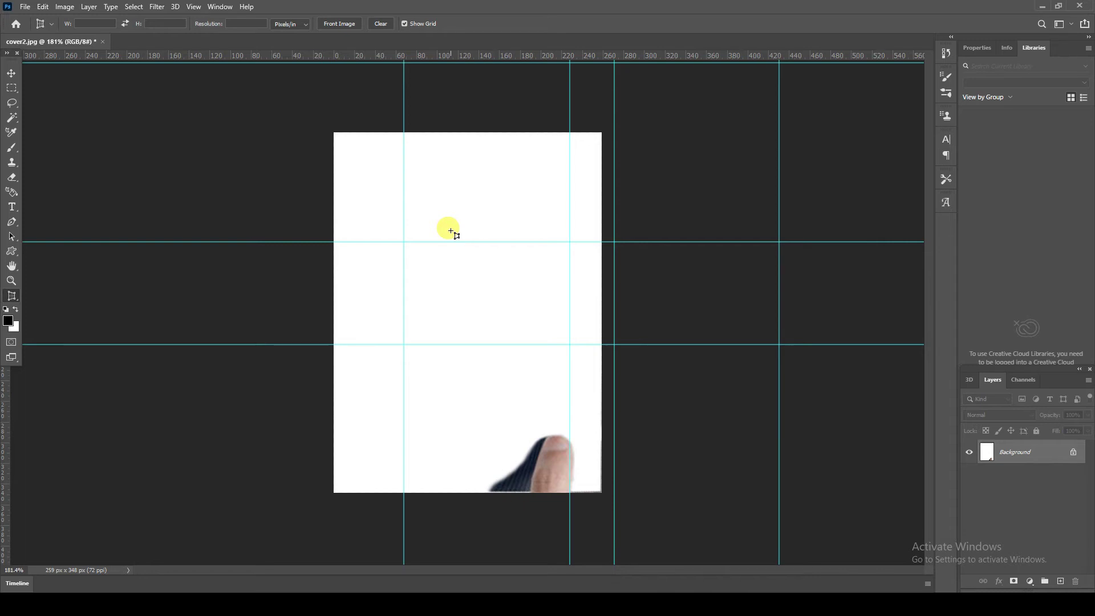
Copy the whole flattened cover, then undo the crop to restore the 780 × 473 px photo
key(ctrl+a)
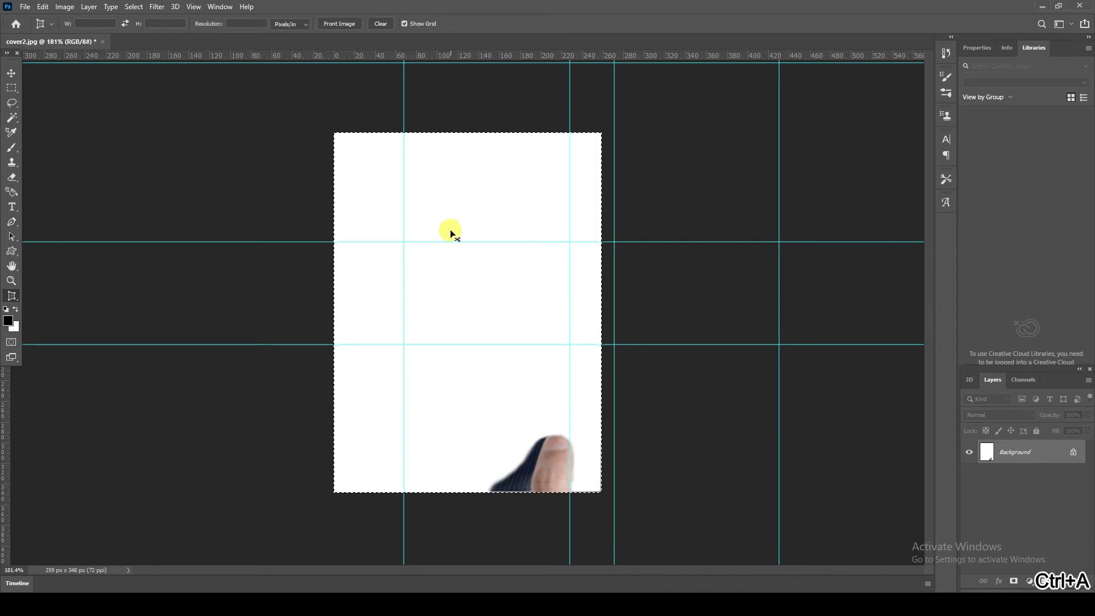
key(ctrl+c)
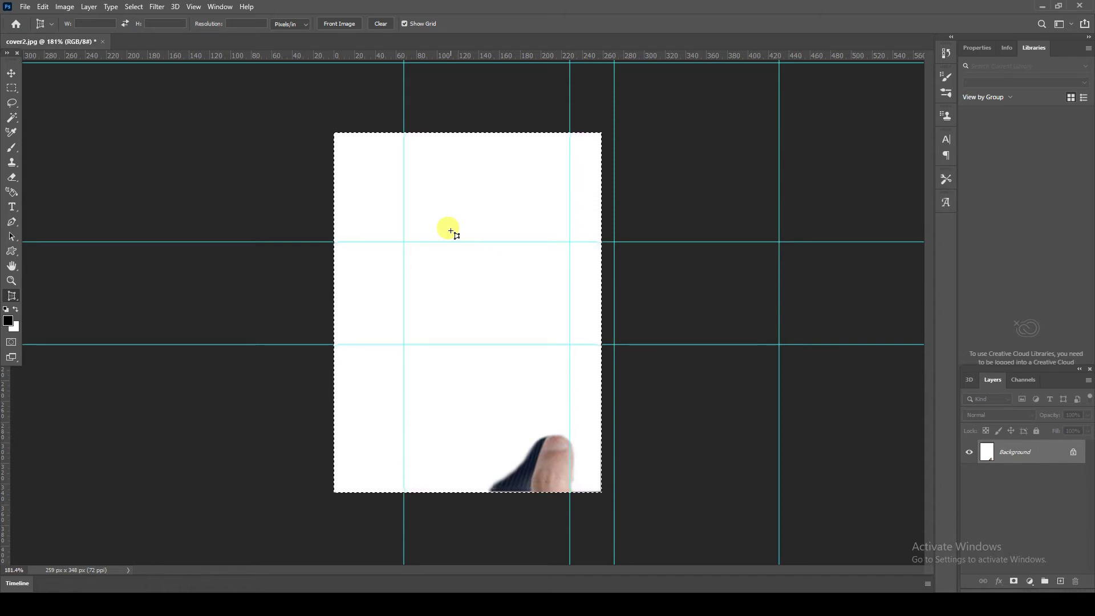
key(ctrl+z)
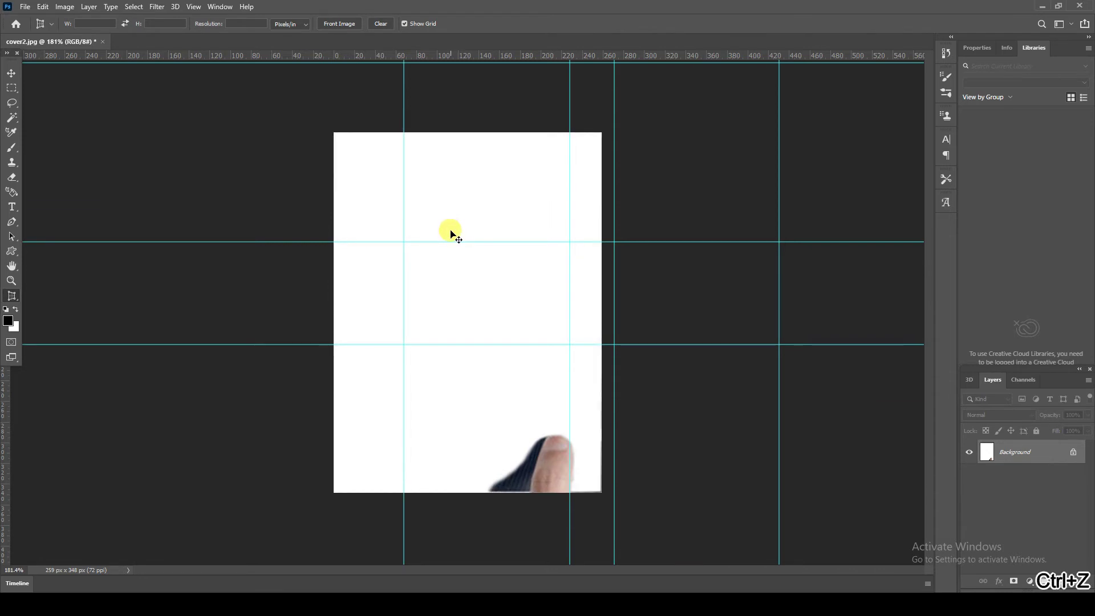
key(ctrl+z)
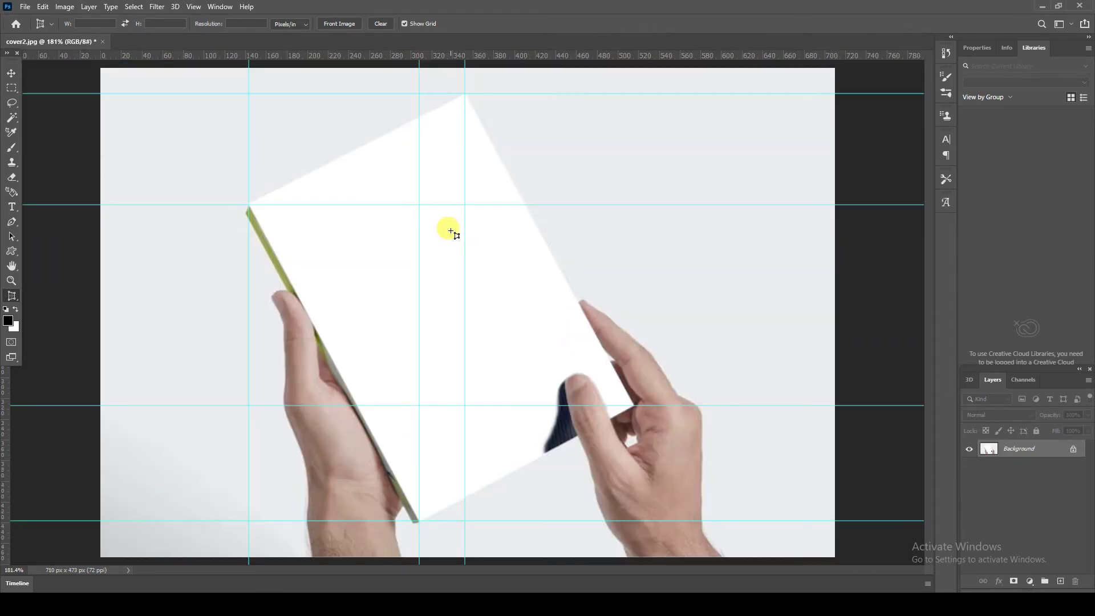
Paste the flattened cover as a layer named Cover and convert it to a smart object
key(v)
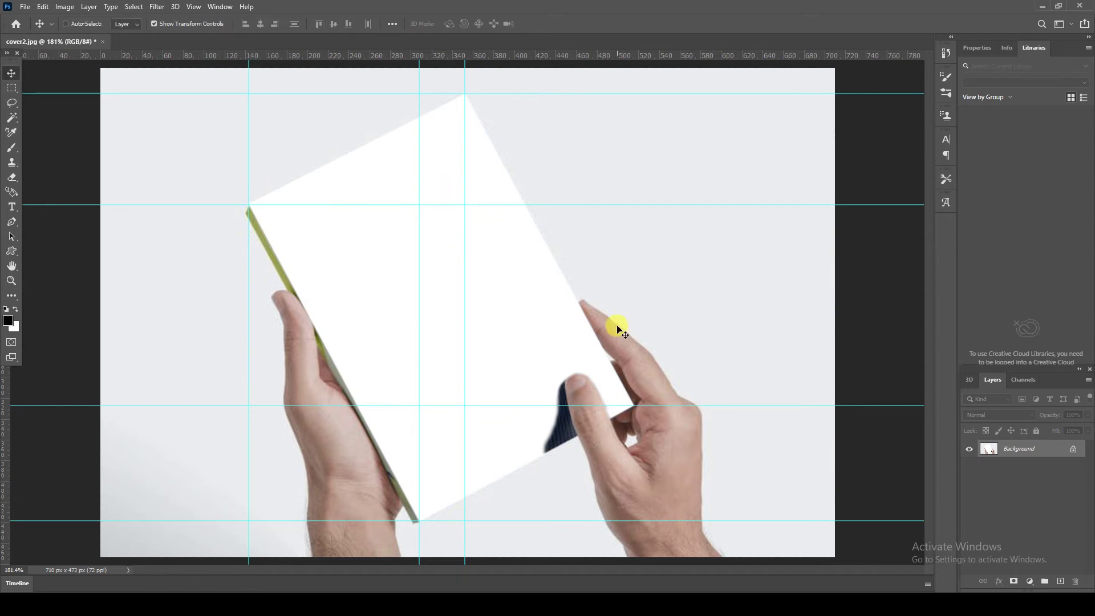
key(ctrl+v)
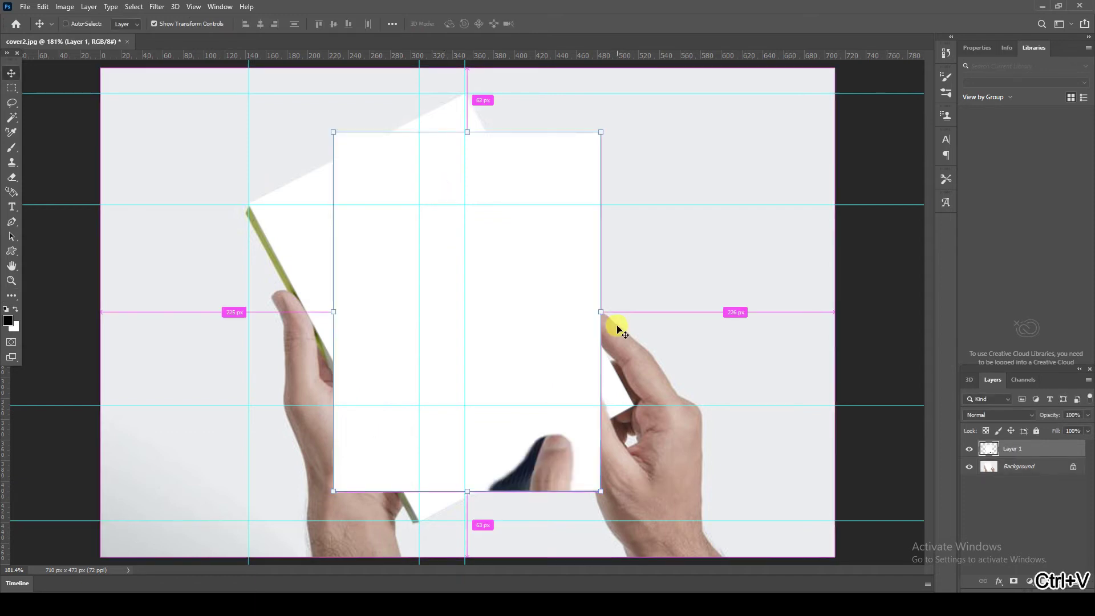
key(ctrl)
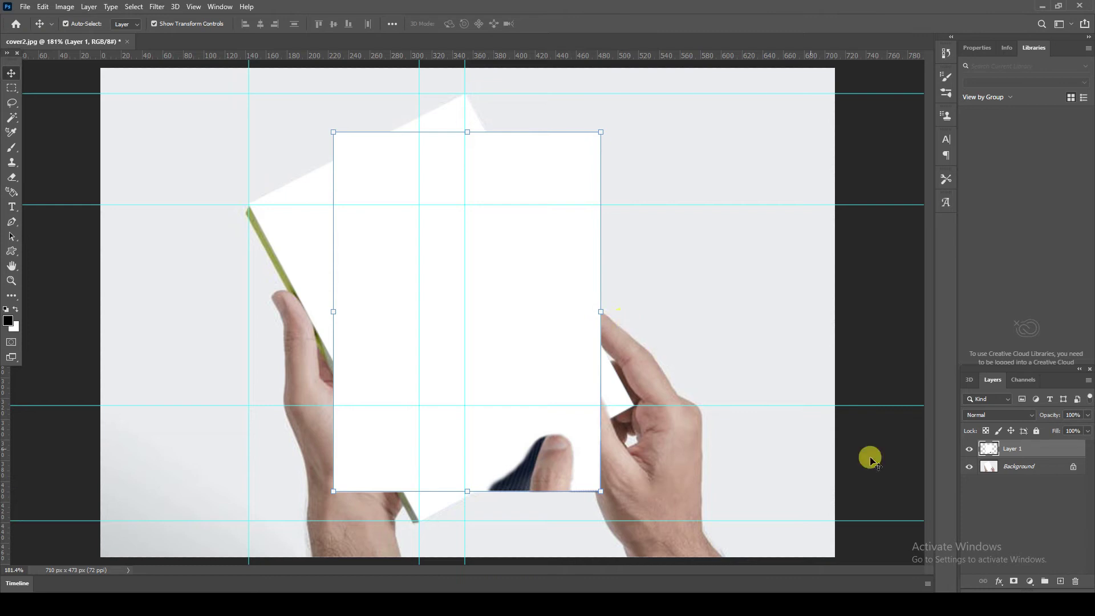
double_click(1016, 449)
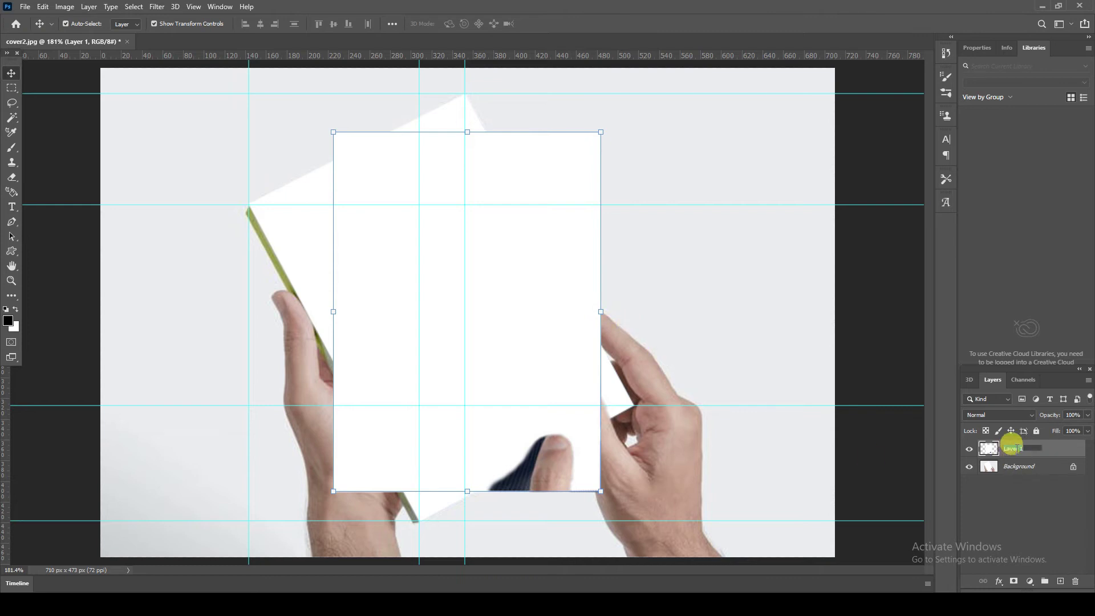
text(Cover)
key(Return)
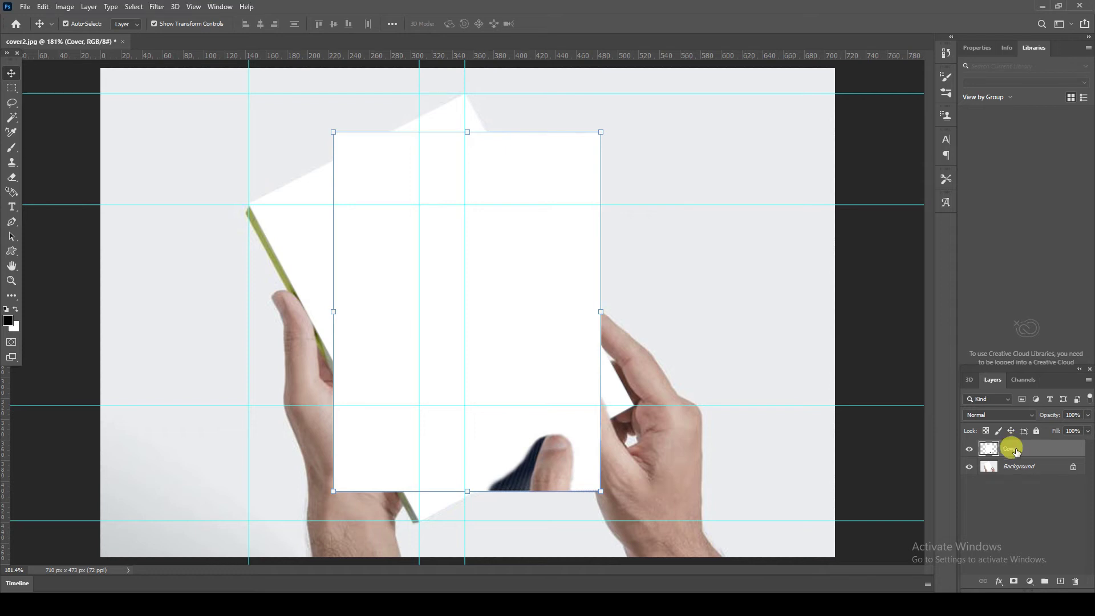
right_click(1016, 450)
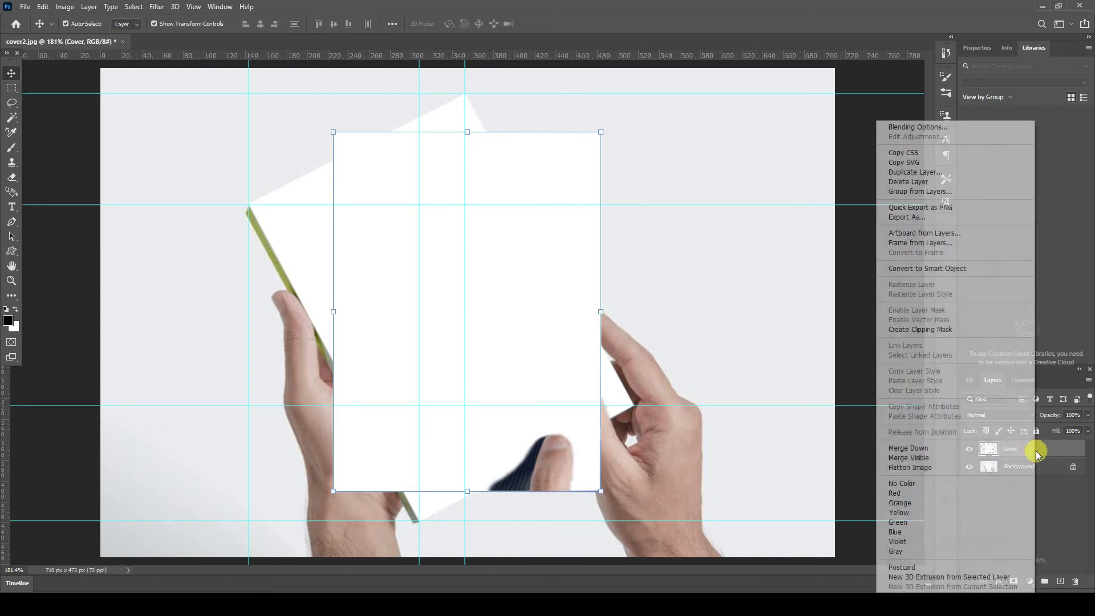
click(962, 271)
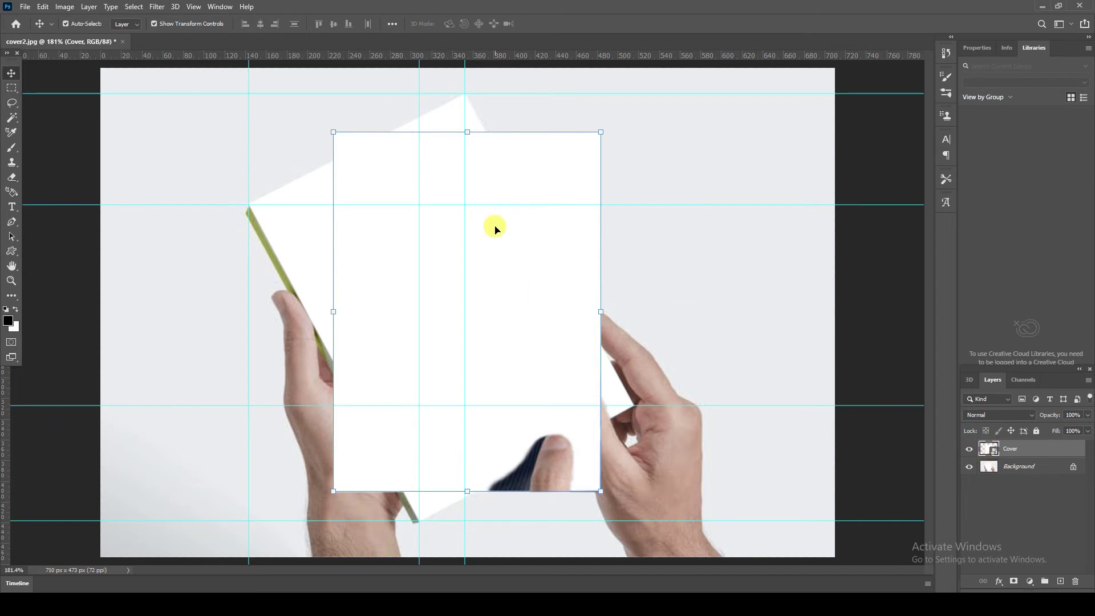
key(ctrl+t)
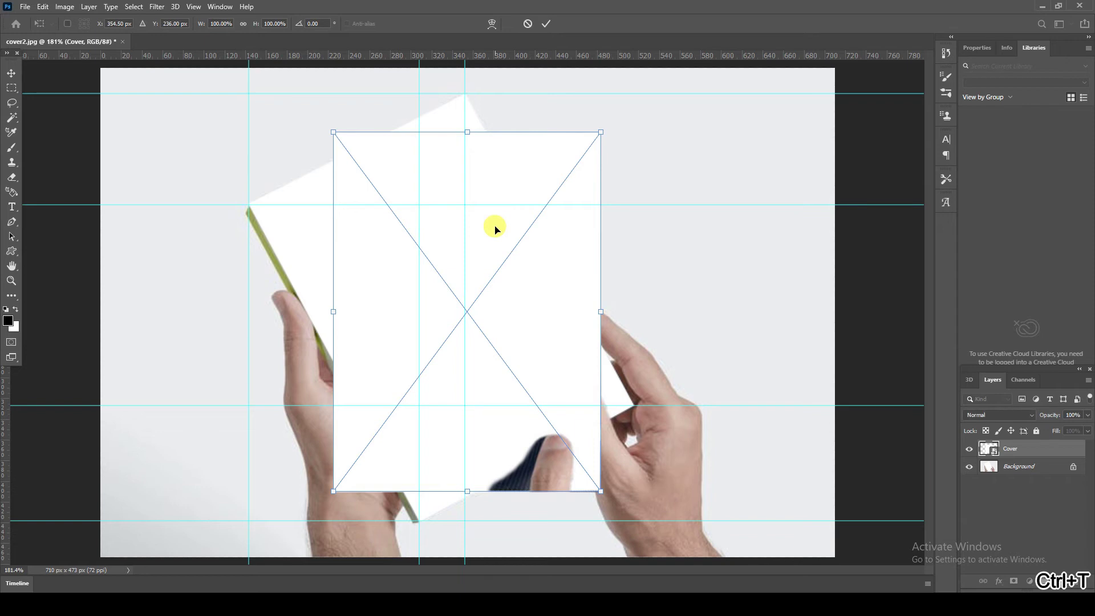
Distort the Cover smart object's corners onto the book's spine, top, right and bottom corners, and commit
right_click(495, 228)
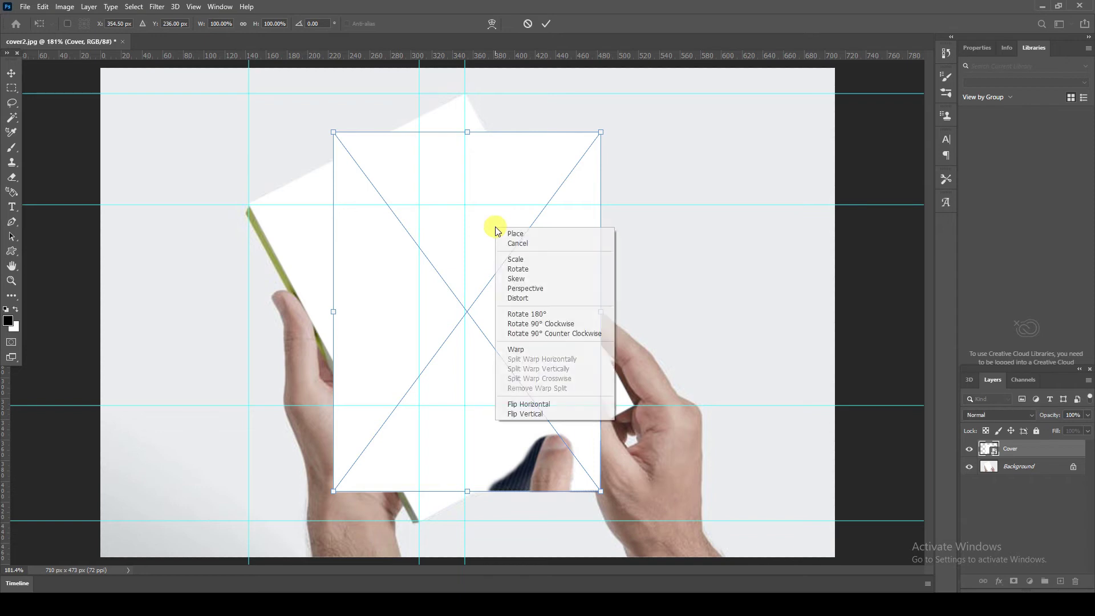
click(518, 298)
drag(334, 134, 252, 211)
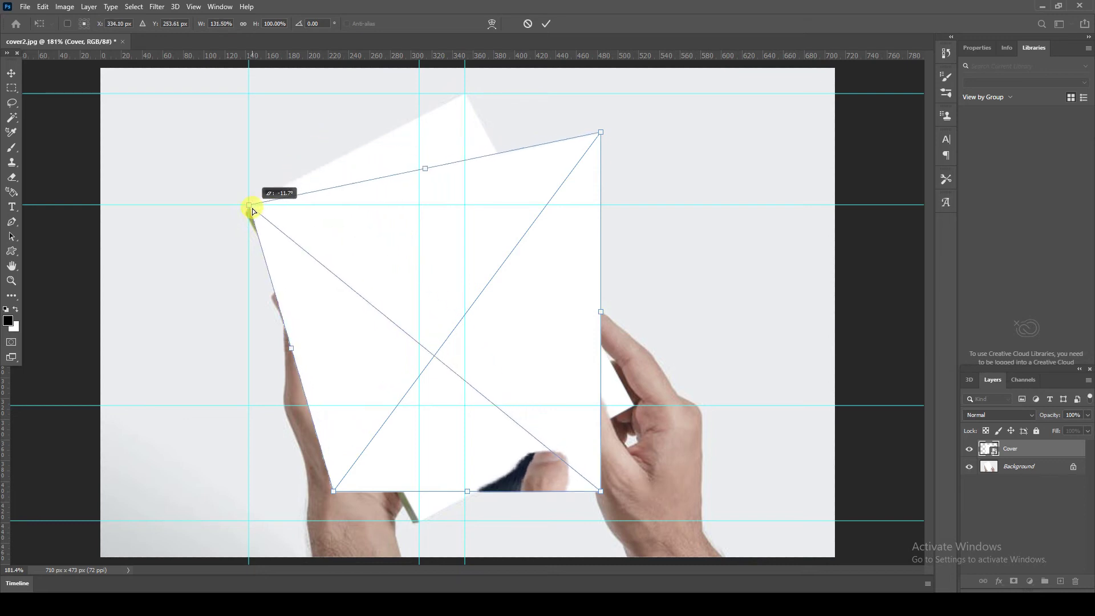
drag(601, 134, 464, 94)
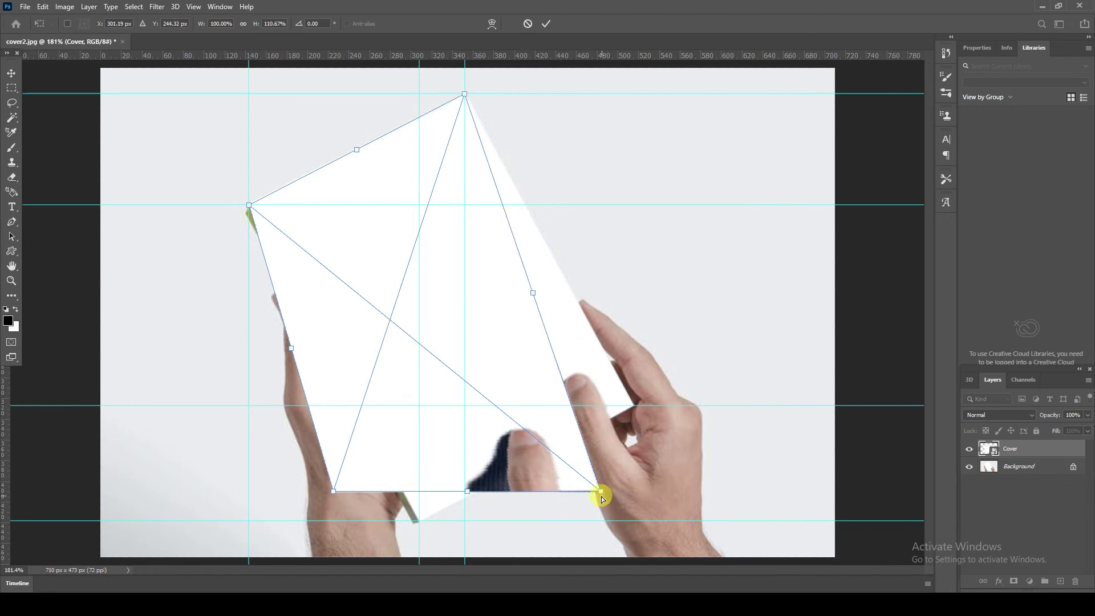
drag(601, 491, 632, 407)
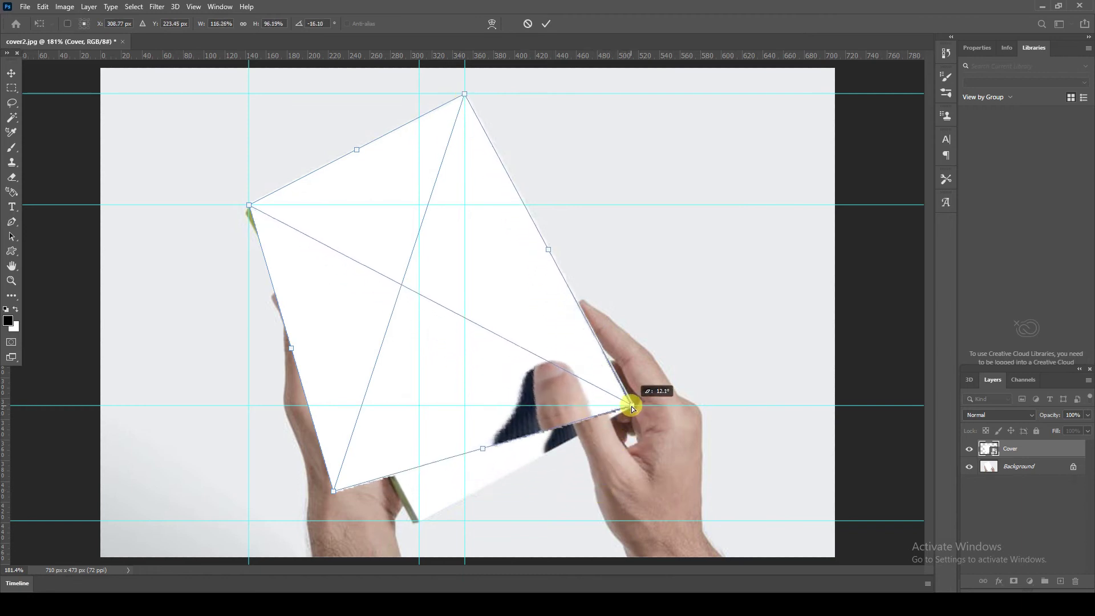
drag(632, 407, 634, 405)
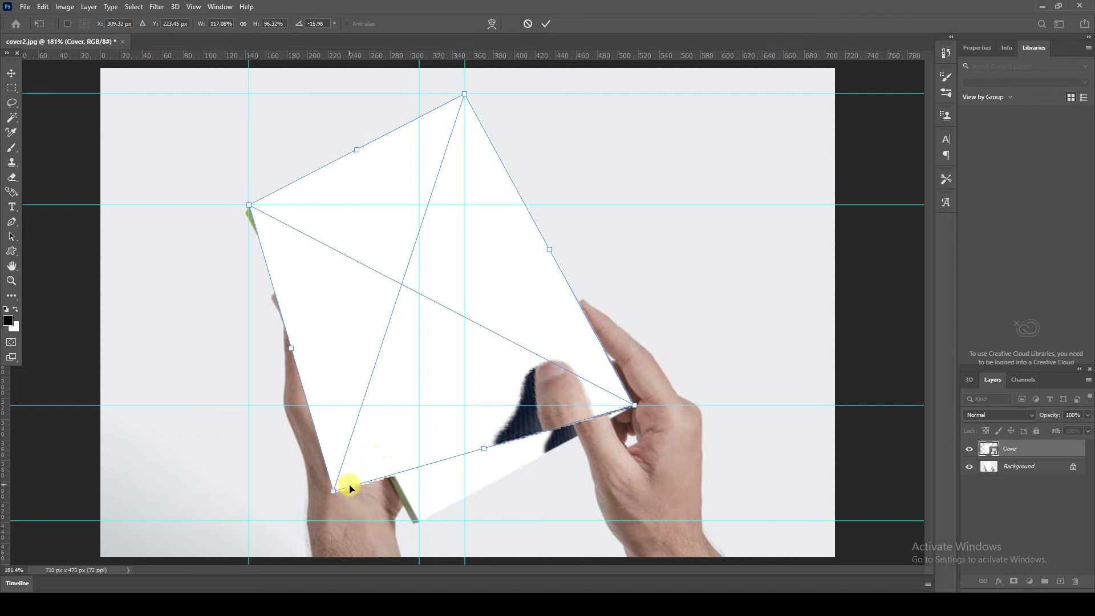
drag(334, 491, 419, 521)
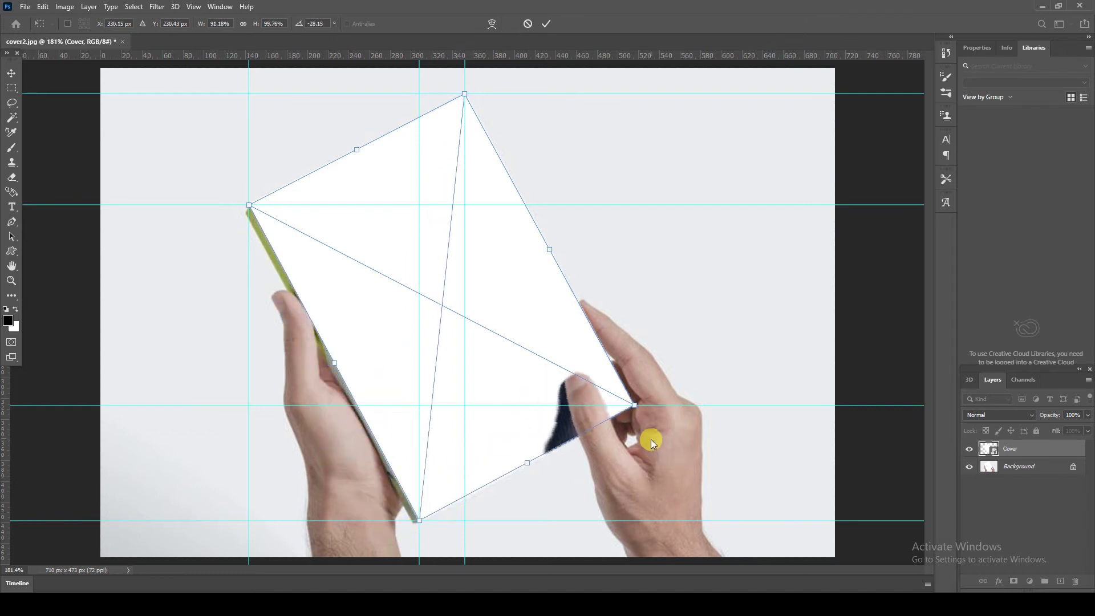
drag(651, 439, 660, 430)
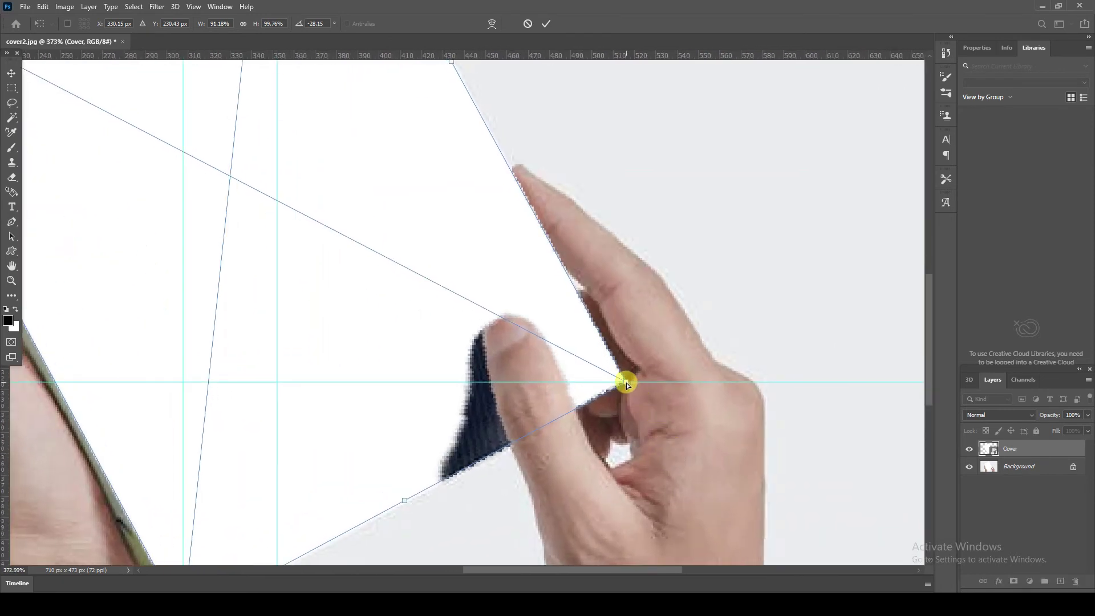
drag(627, 385, 628, 385)
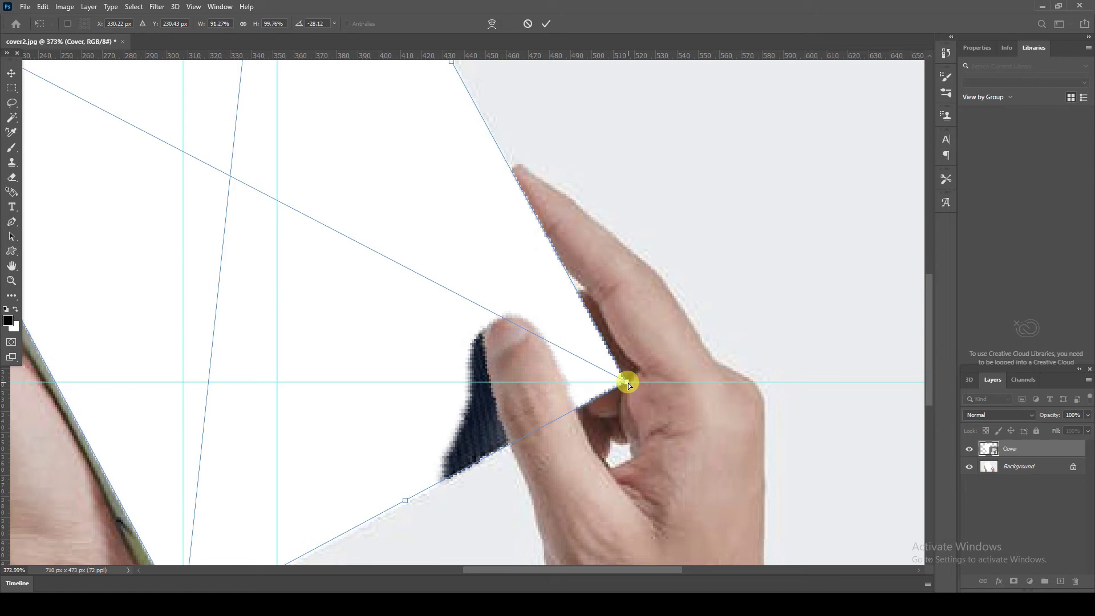
key(ctrl+0)
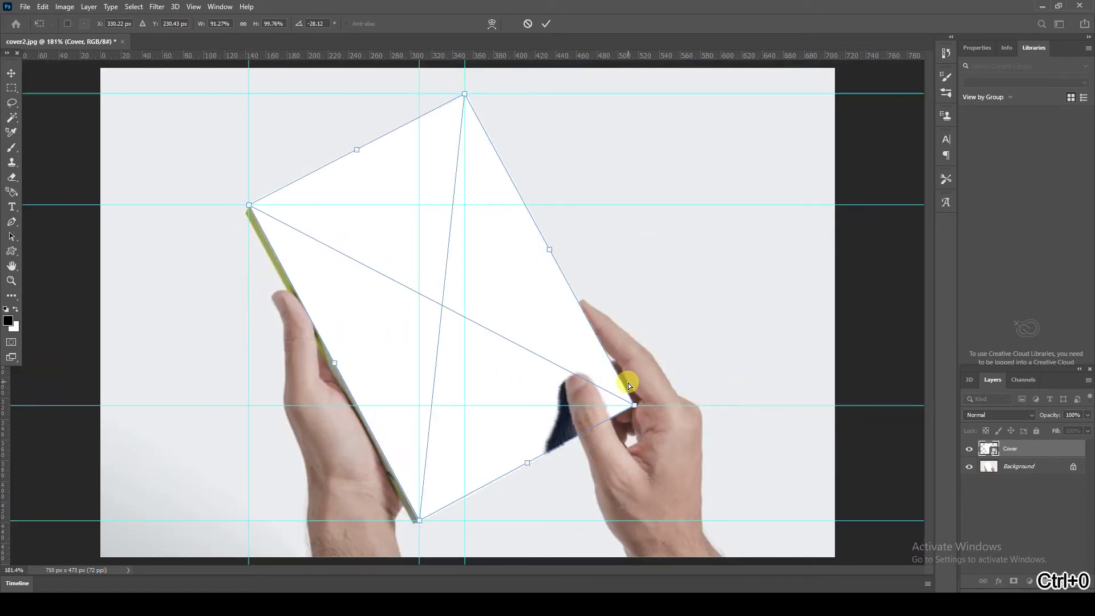
click(546, 23)
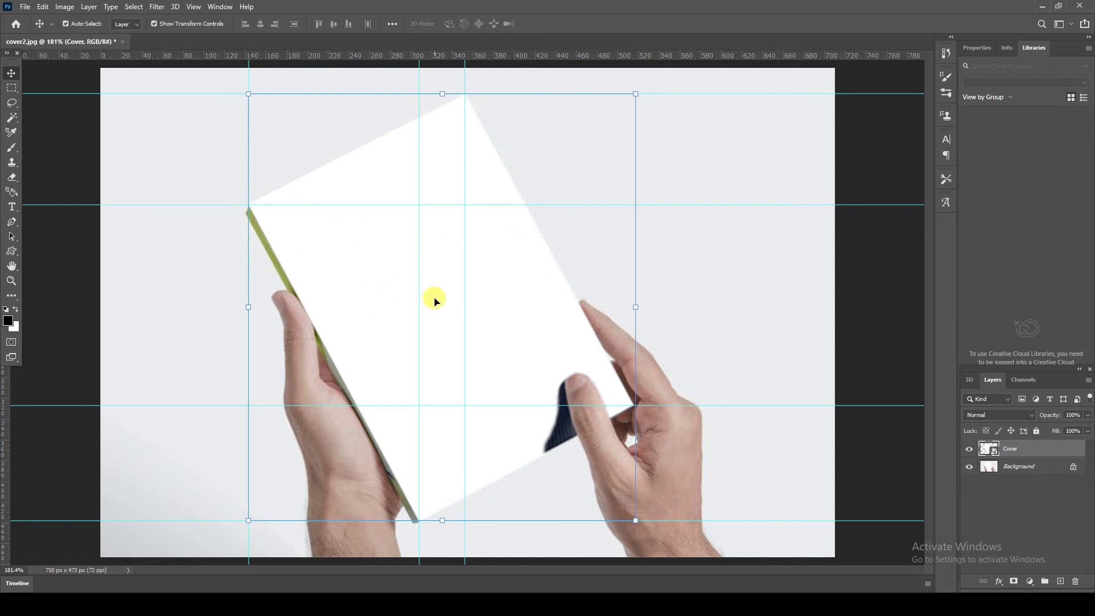
Open the Cover smart object as Cover.psb, clear its guides, and show the Downloads folder
click(848, 318)
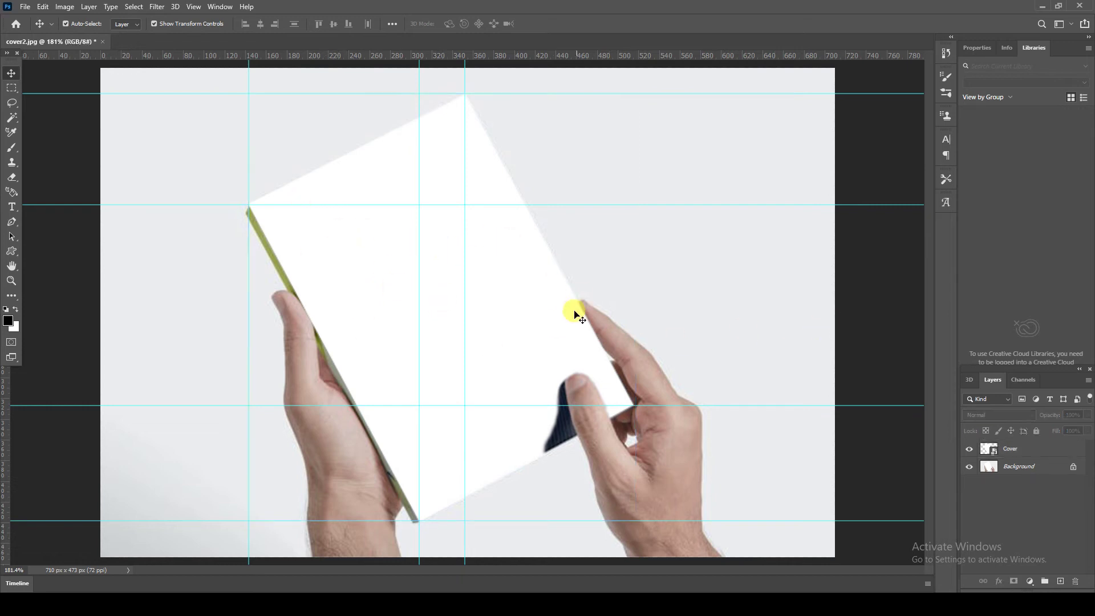
double_click(980, 447)
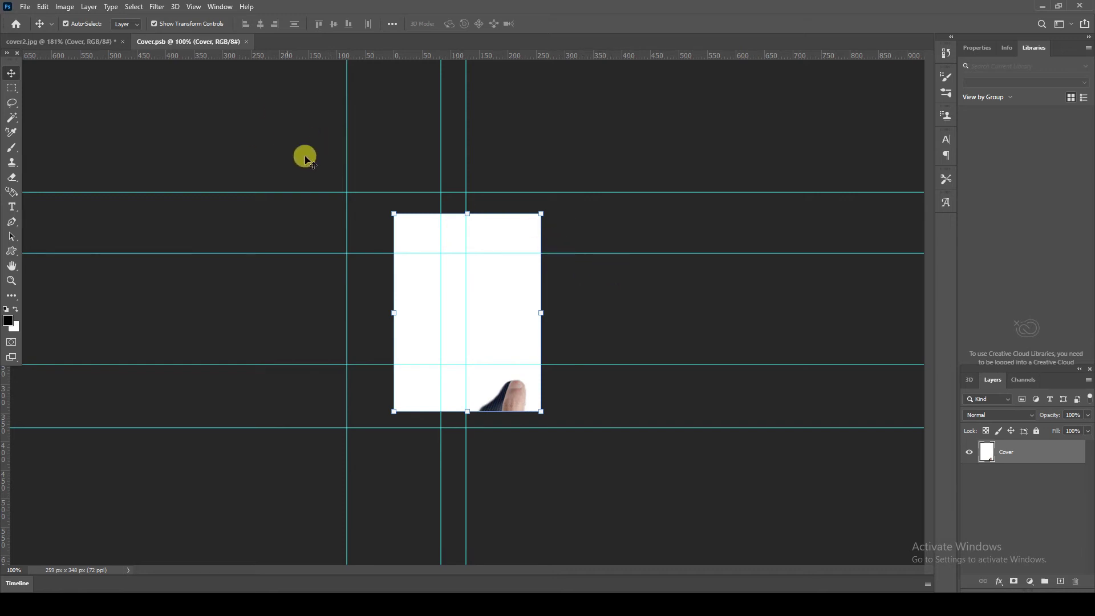
click(193, 8)
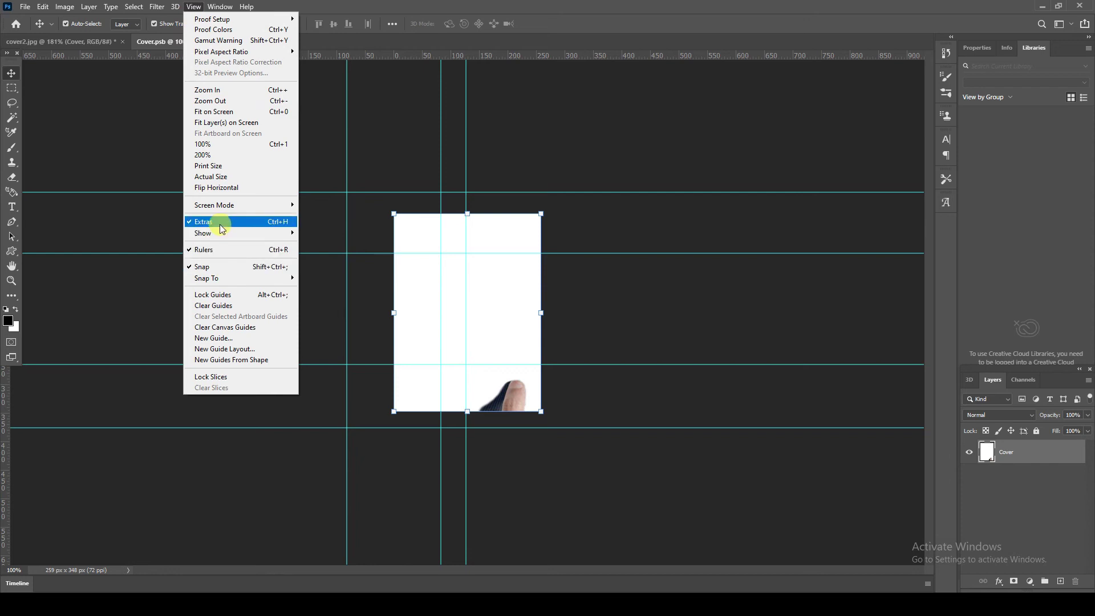
click(224, 309)
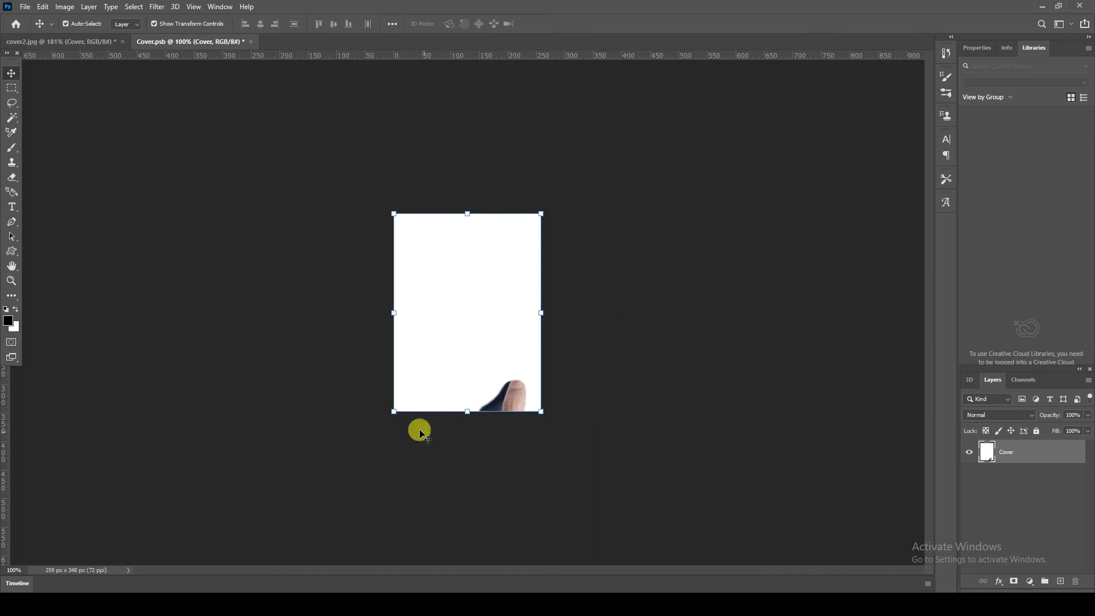
click(256, 605)
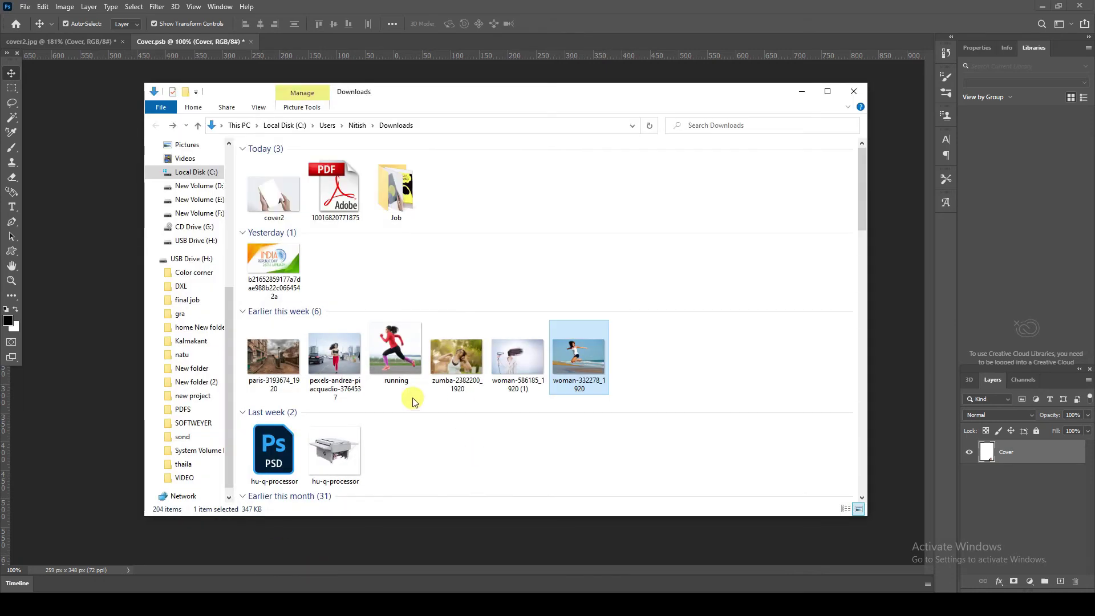
Place the running-woman photo in Cover.psb, scale it to fill the canvas, commit and save
drag(396, 351, 891, 316)
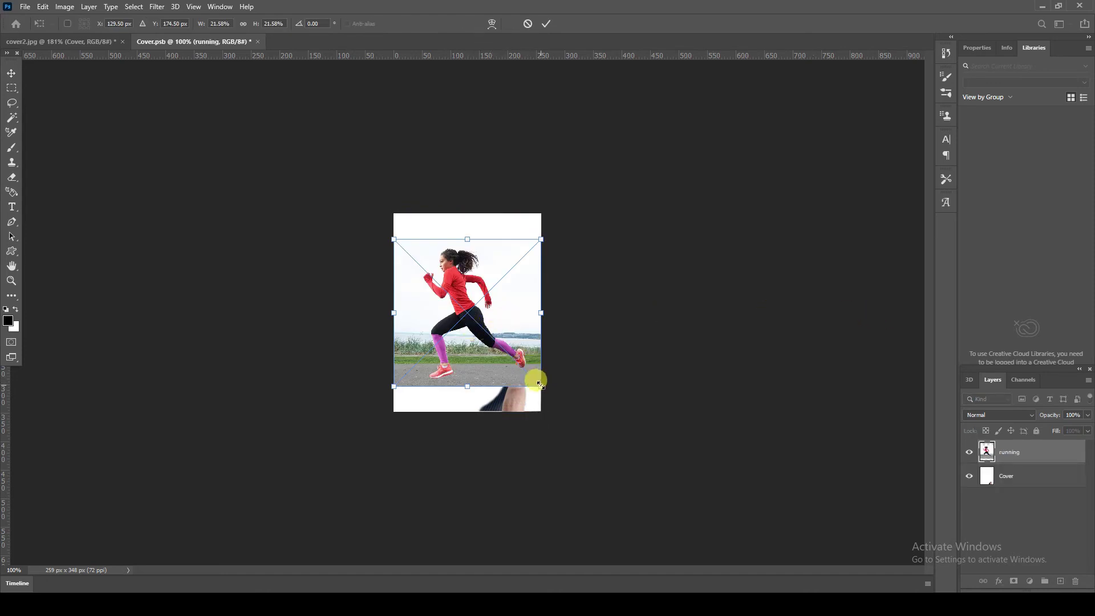
drag(540, 386, 552, 398)
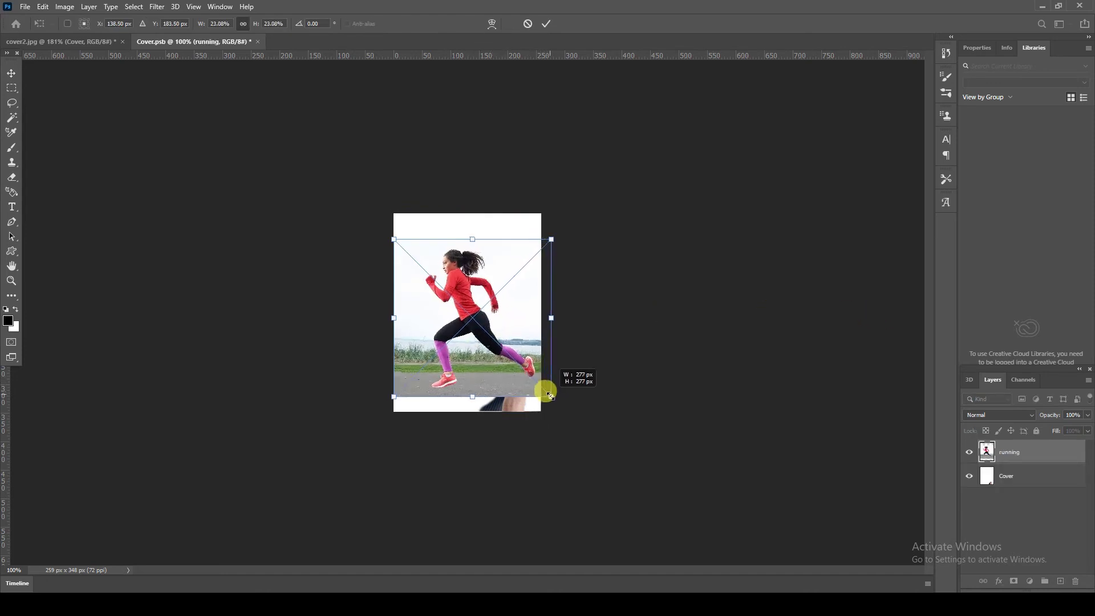
drag(392, 240, 376, 196)
drag(554, 399, 564, 409)
drag(367, 409, 360, 415)
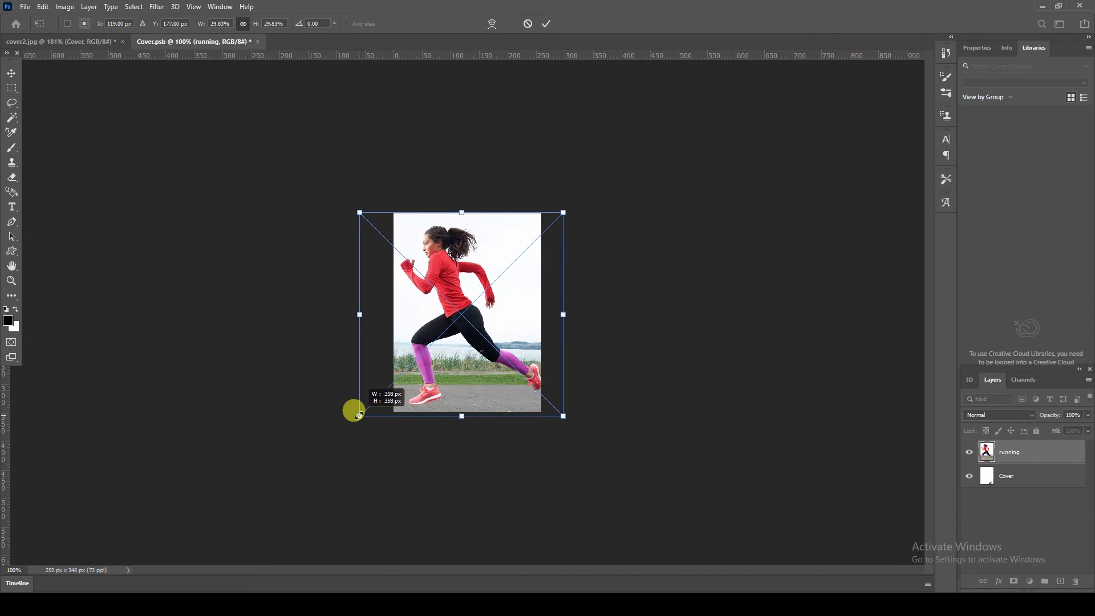
drag(561, 415, 558, 417)
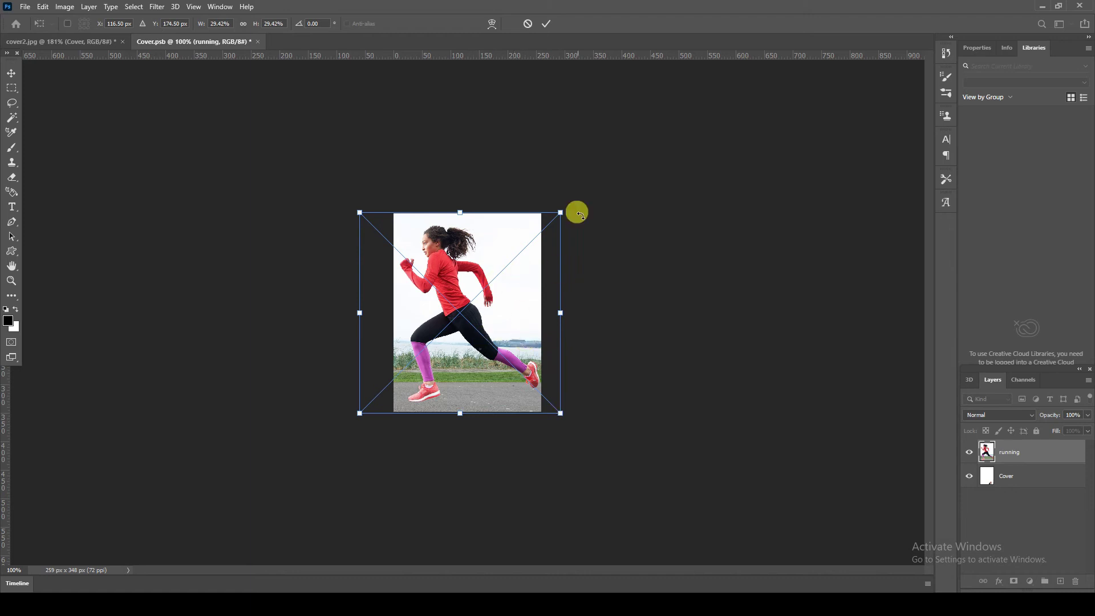
click(545, 24)
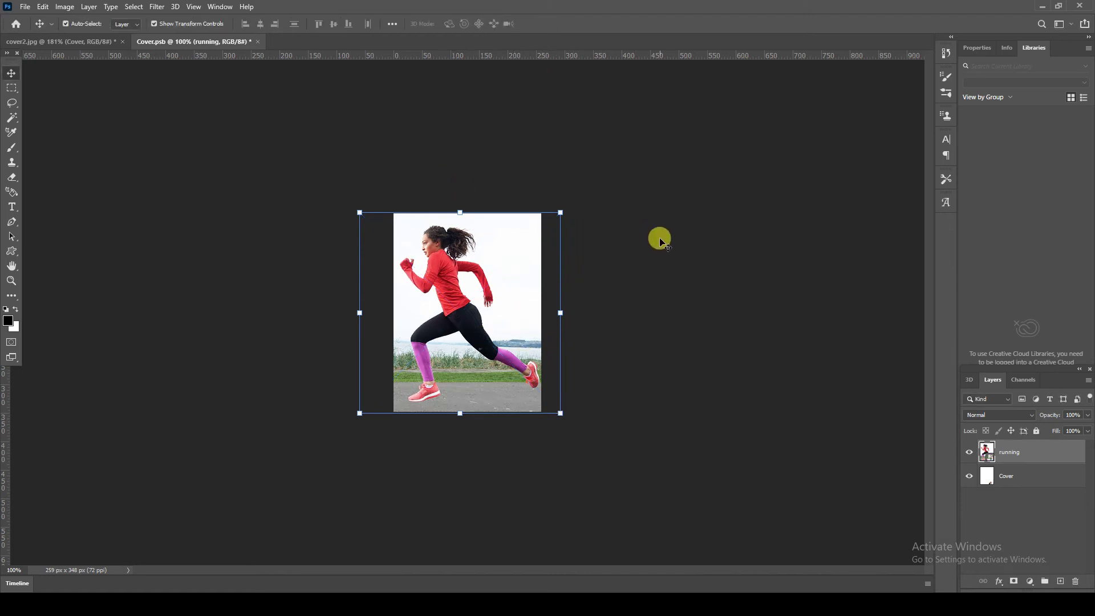
click(662, 242)
key(ctrl+s)
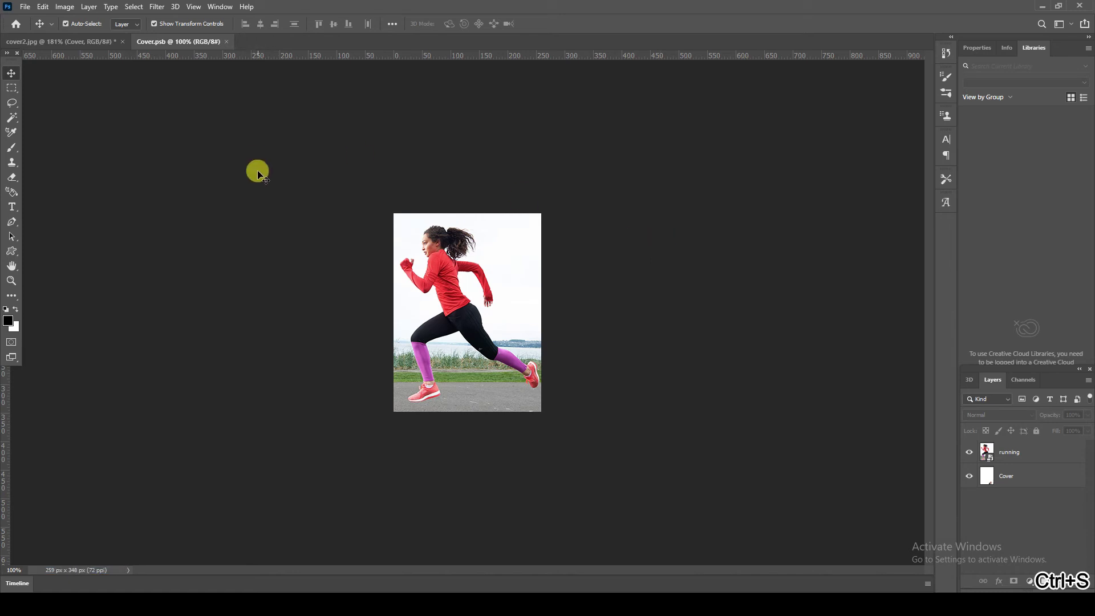
Return to the book mockup at 100% zoom and clear all guides
click(72, 42)
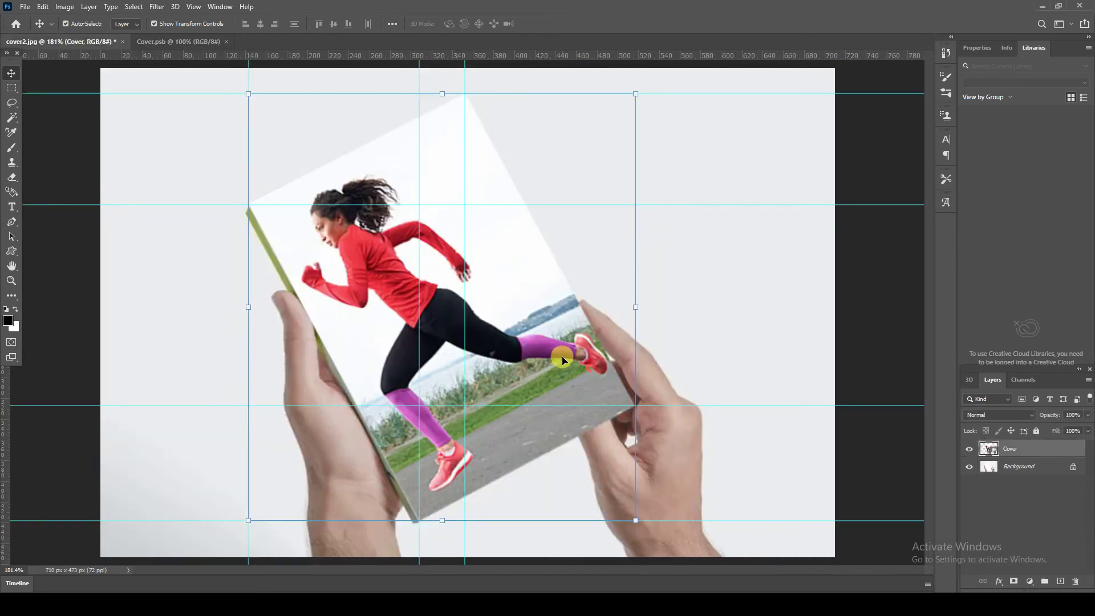
click(866, 320)
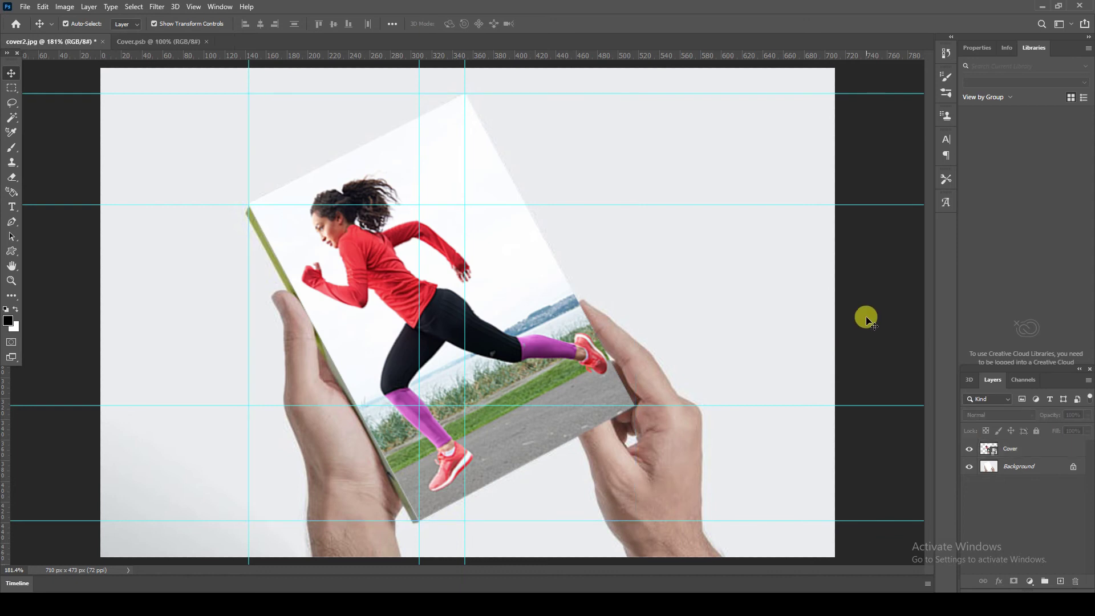
key(ctrl+1)
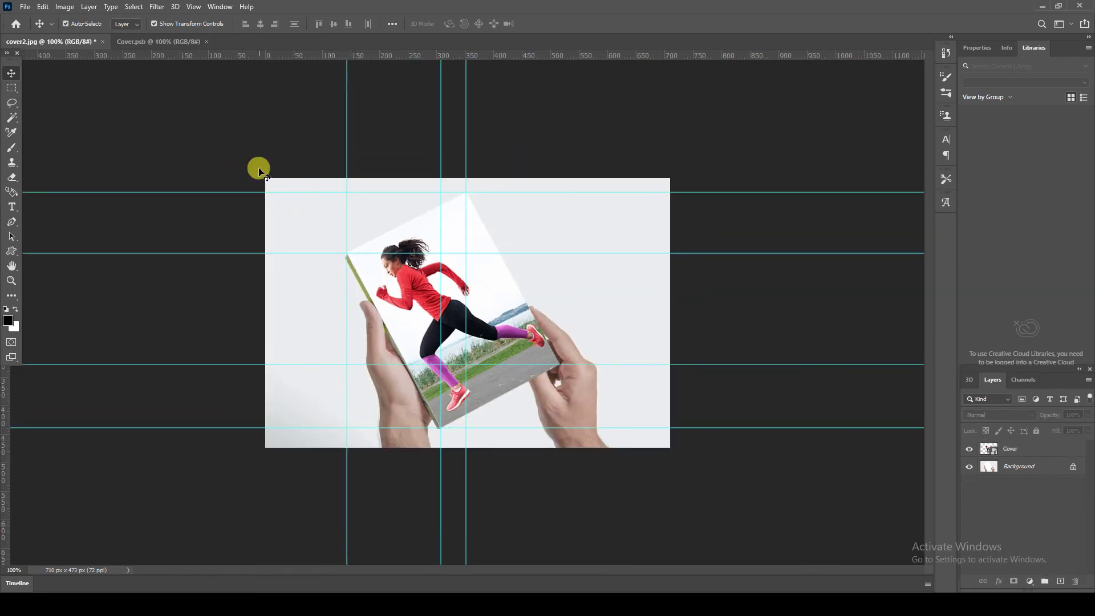
click(194, 7)
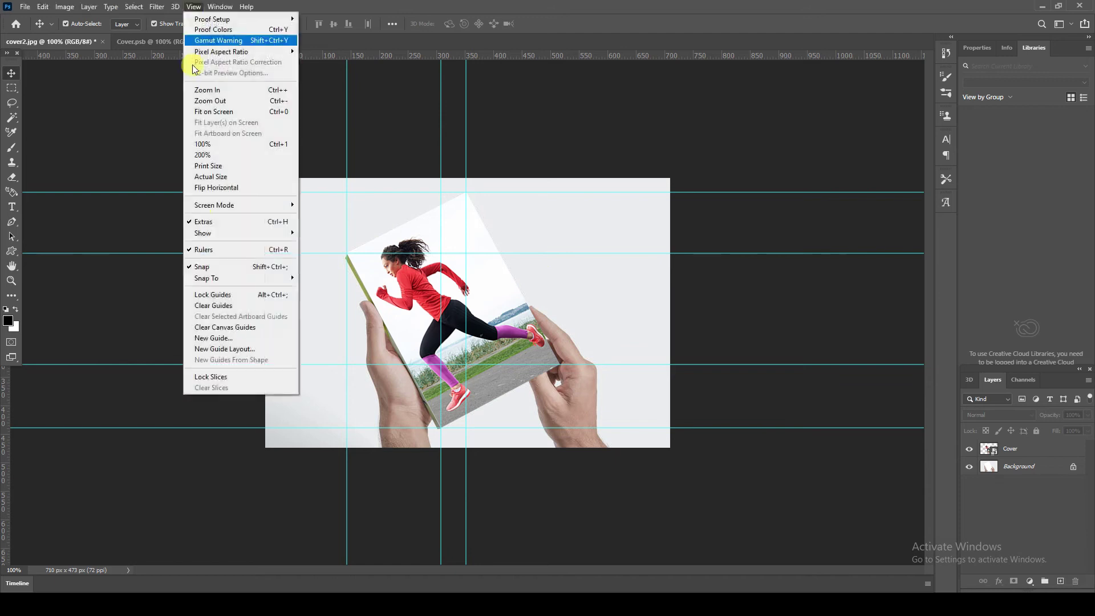
click(222, 307)
Set the Cover layer's blend mode to Multiply, then deselect it
click(357, 262)
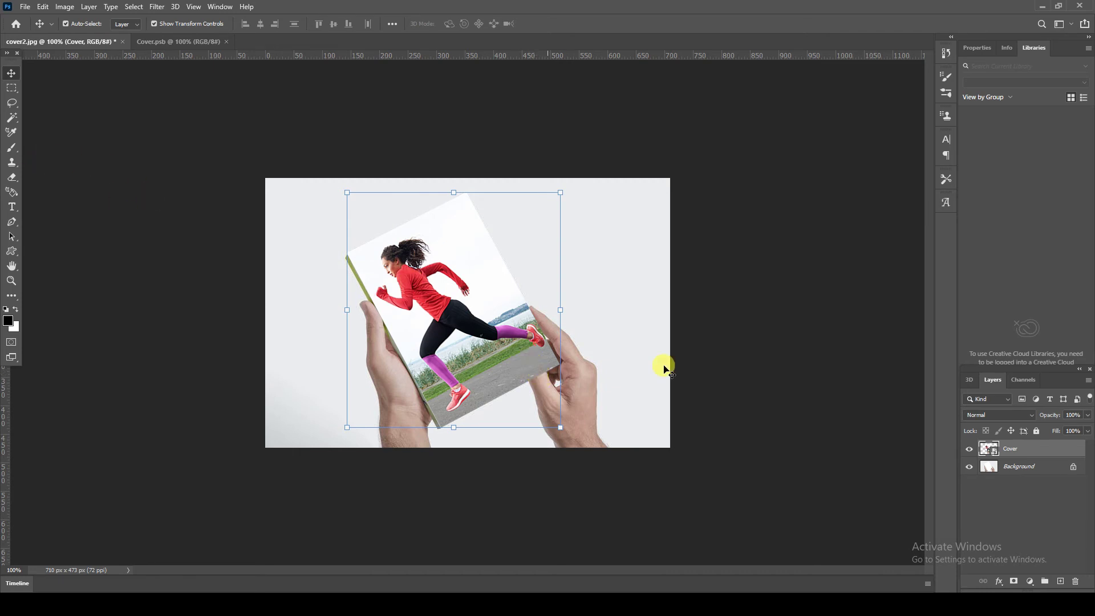
click(1011, 415)
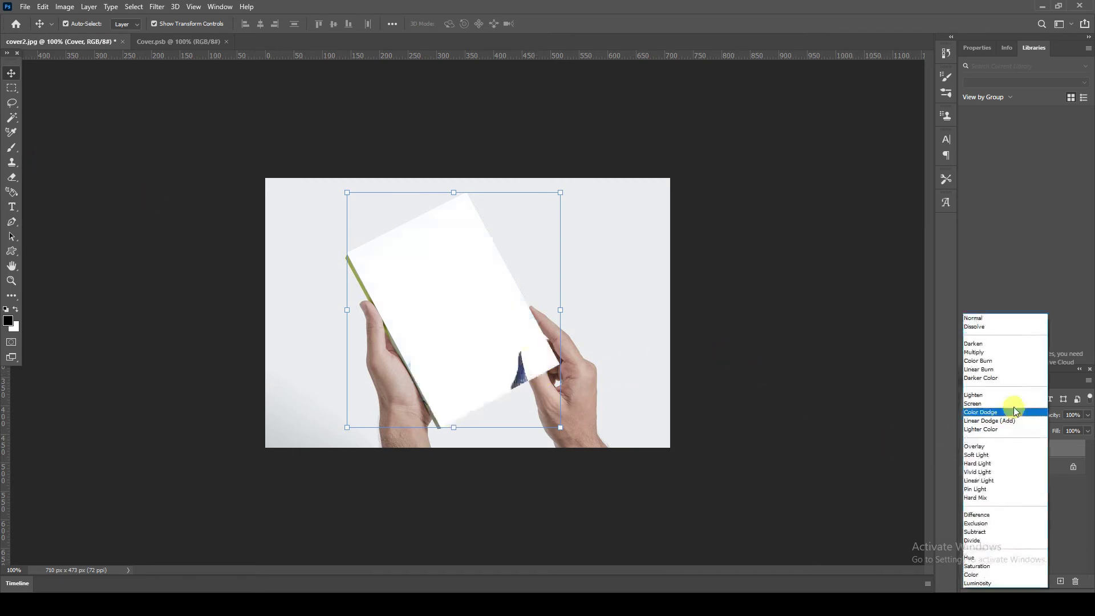
click(989, 353)
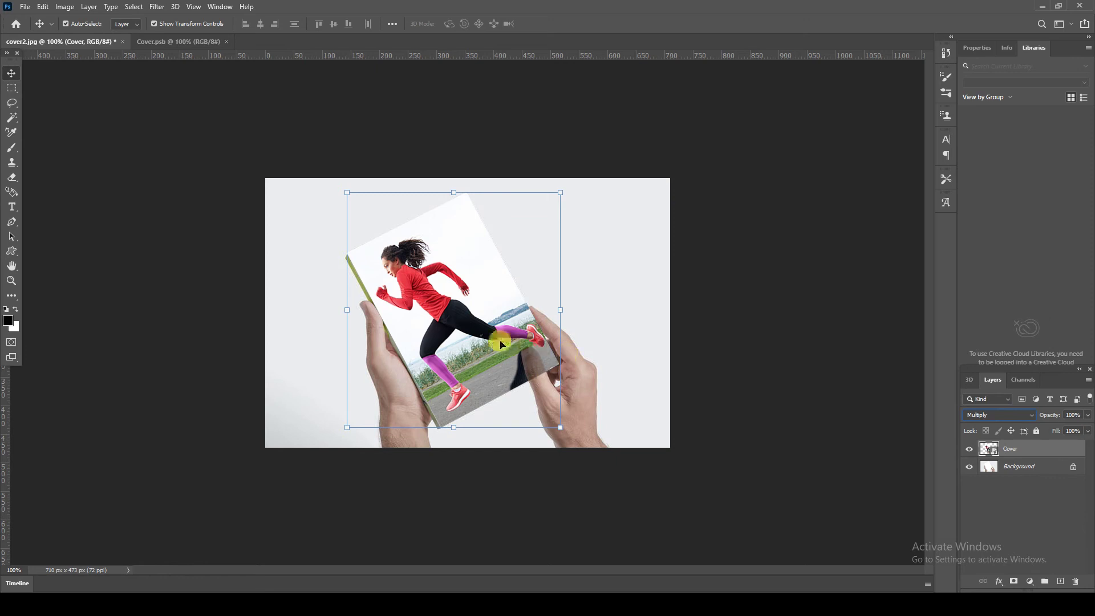
click(773, 370)
Zoom in on the right thumb and pick a soft round Brush with black foreground
key(ctrl+space)
drag(492, 335, 538, 399)
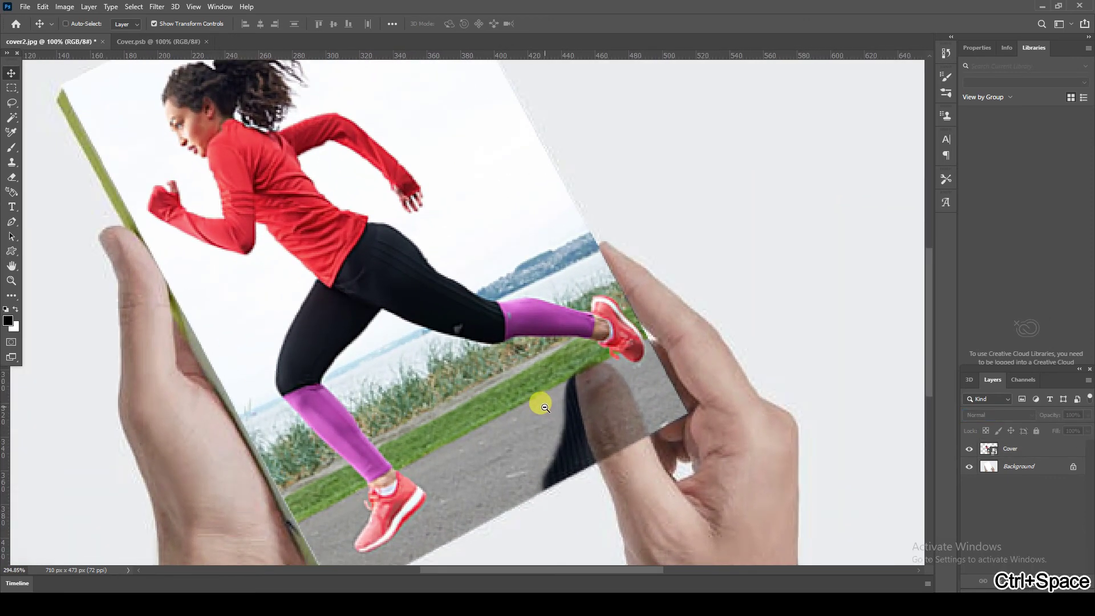
key(ctrl+space)
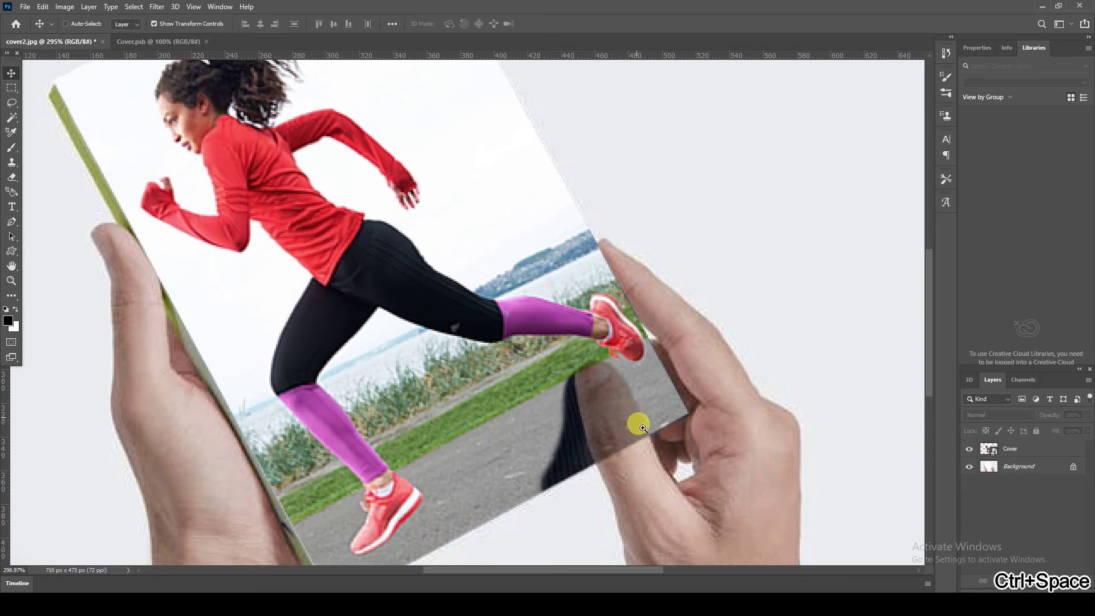
drag(641, 425, 609, 410)
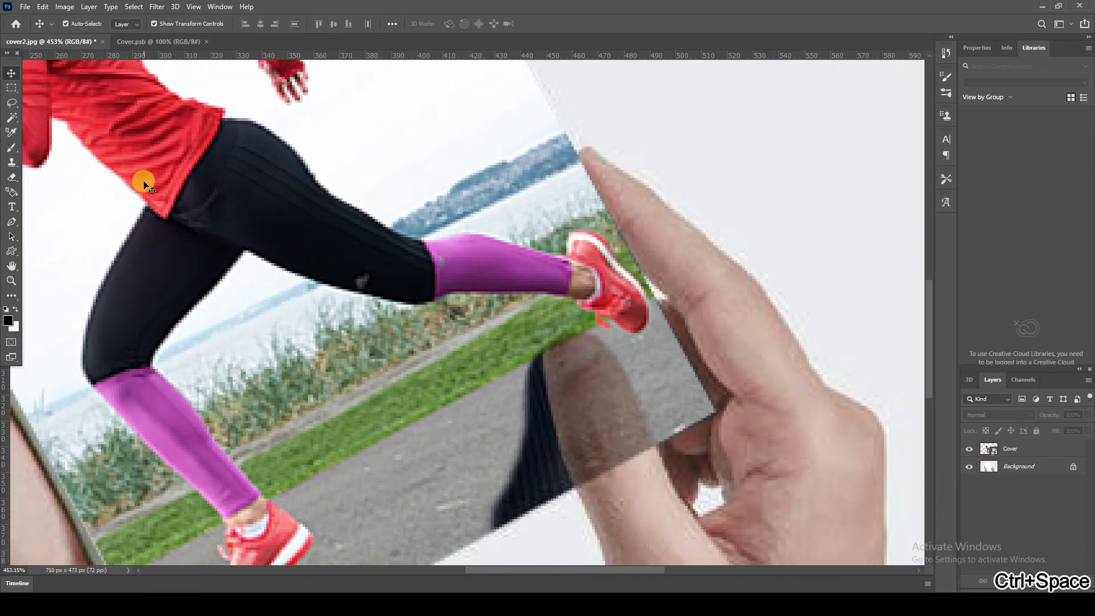
click(12, 148)
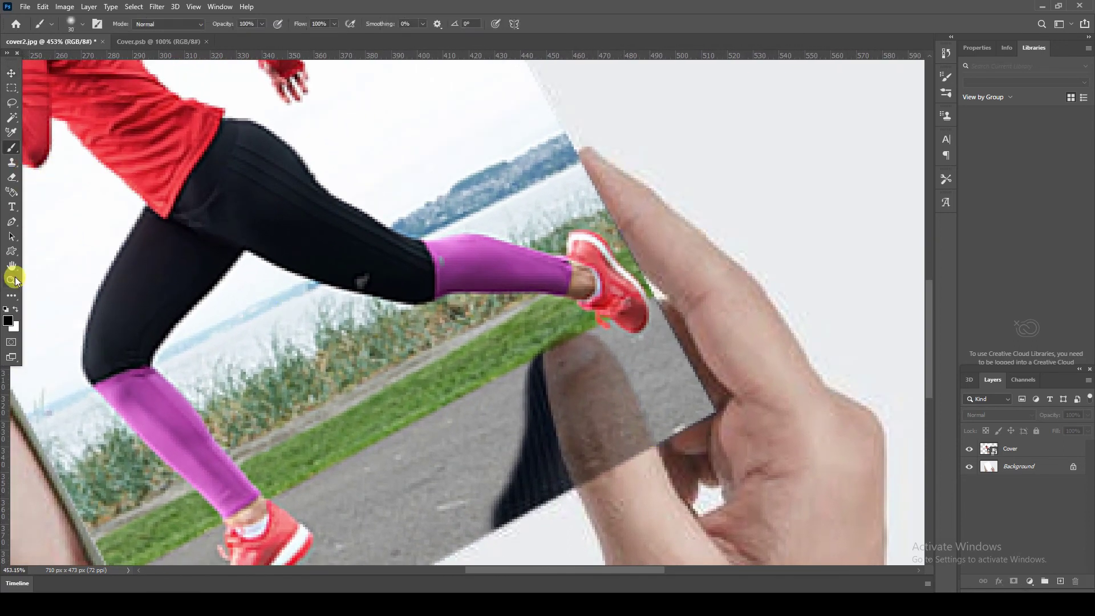
click(9, 323)
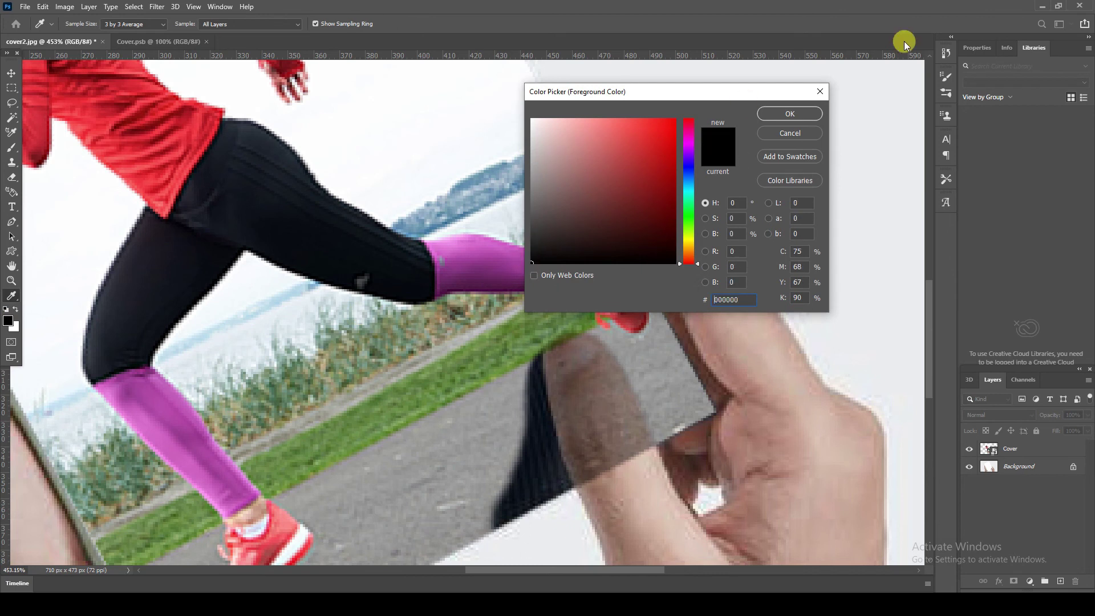
click(812, 114)
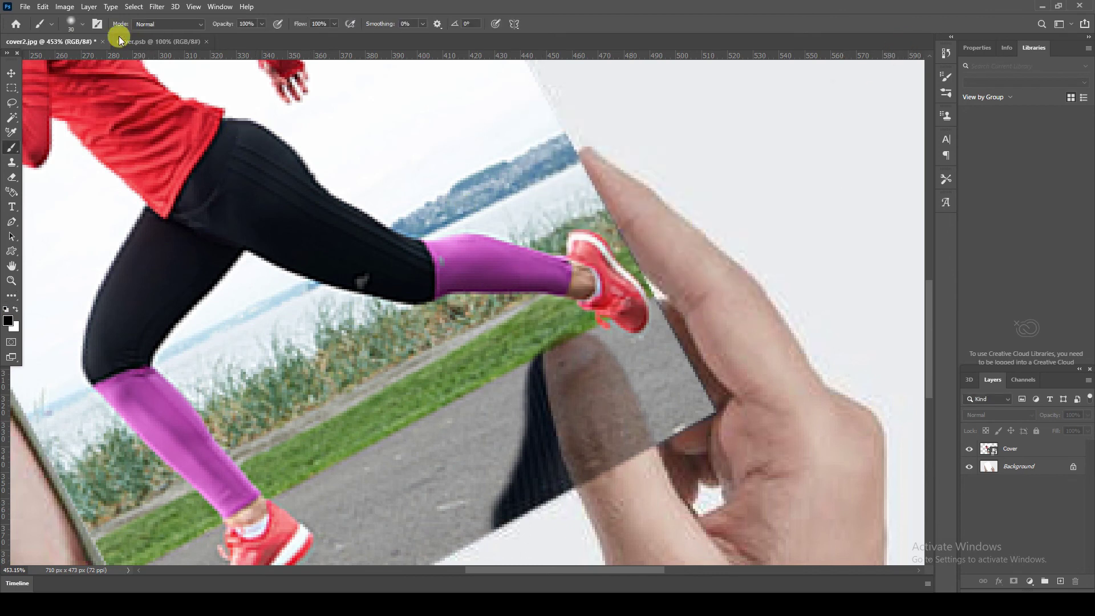
click(70, 23)
click(789, 362)
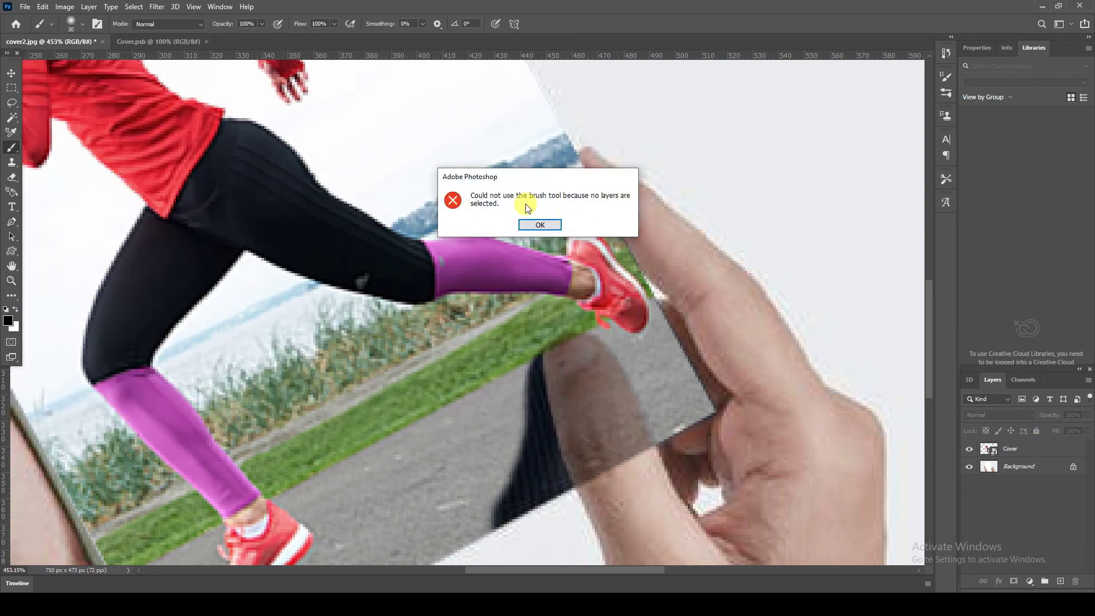
Add a layer mask to Cover and paint out the photo over the right thumb
click(540, 224)
key(ctrl+z)
click(1014, 581)
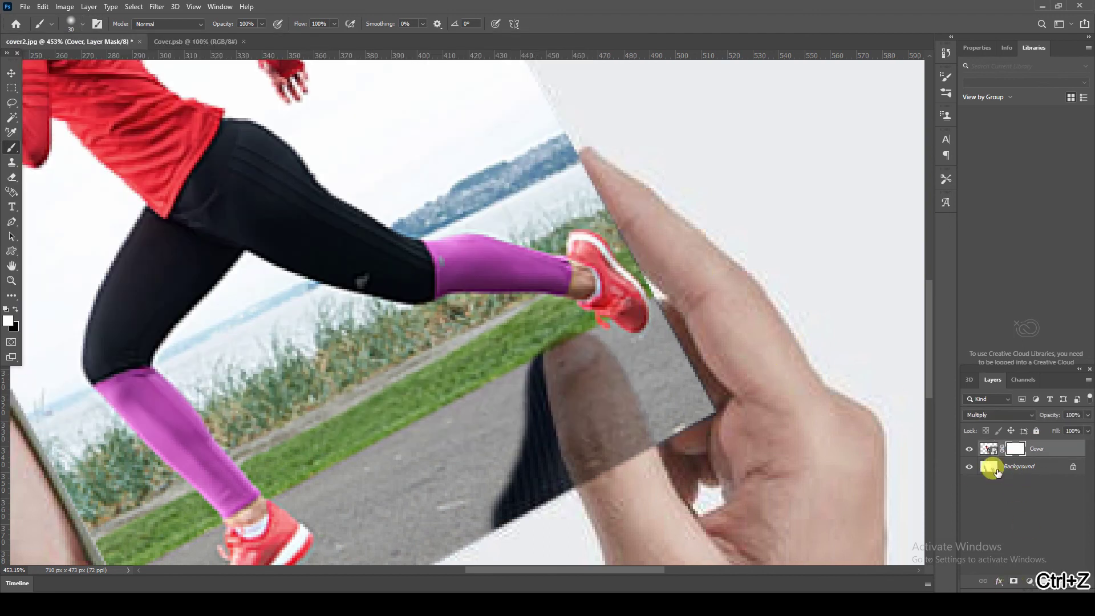
key(bracketleft)
key(bracketleft)
key(bracketleft)
key(bracketleft)
key(bracketleft)
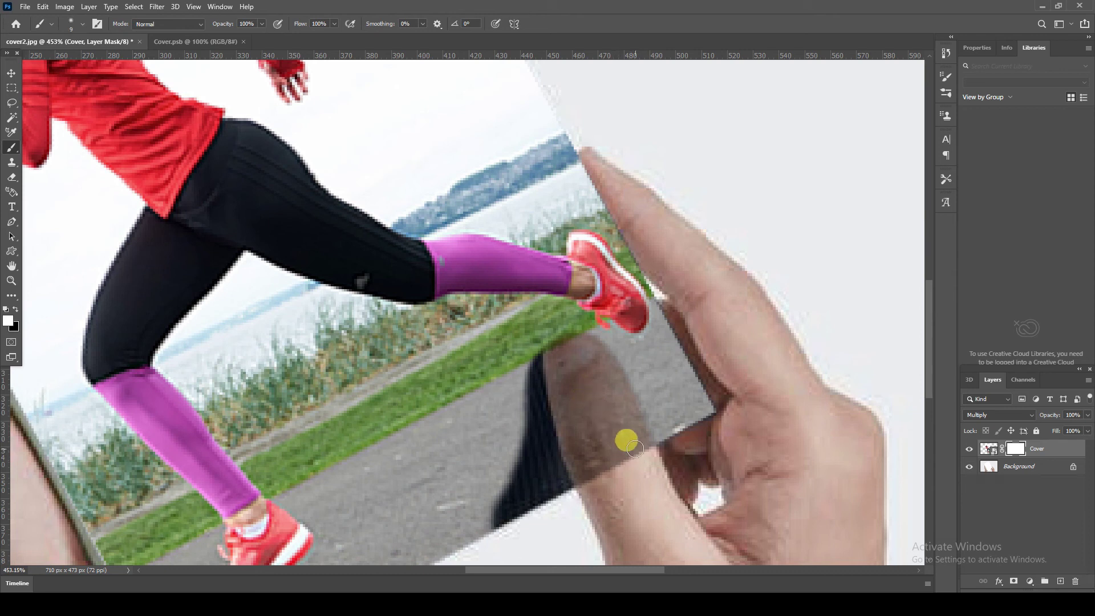
key(x)
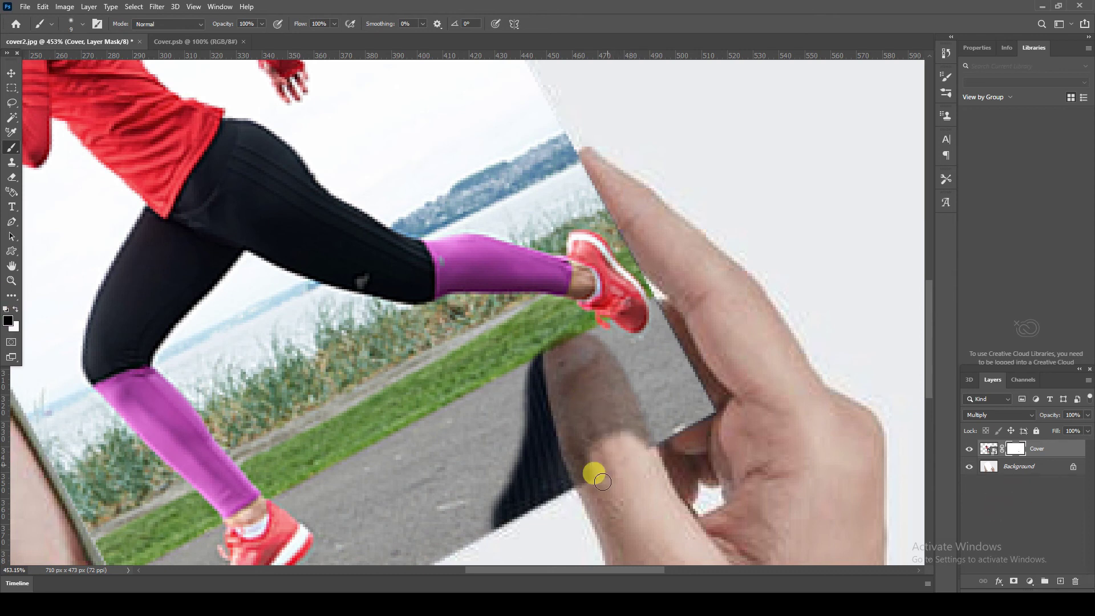
drag(592, 469, 676, 454)
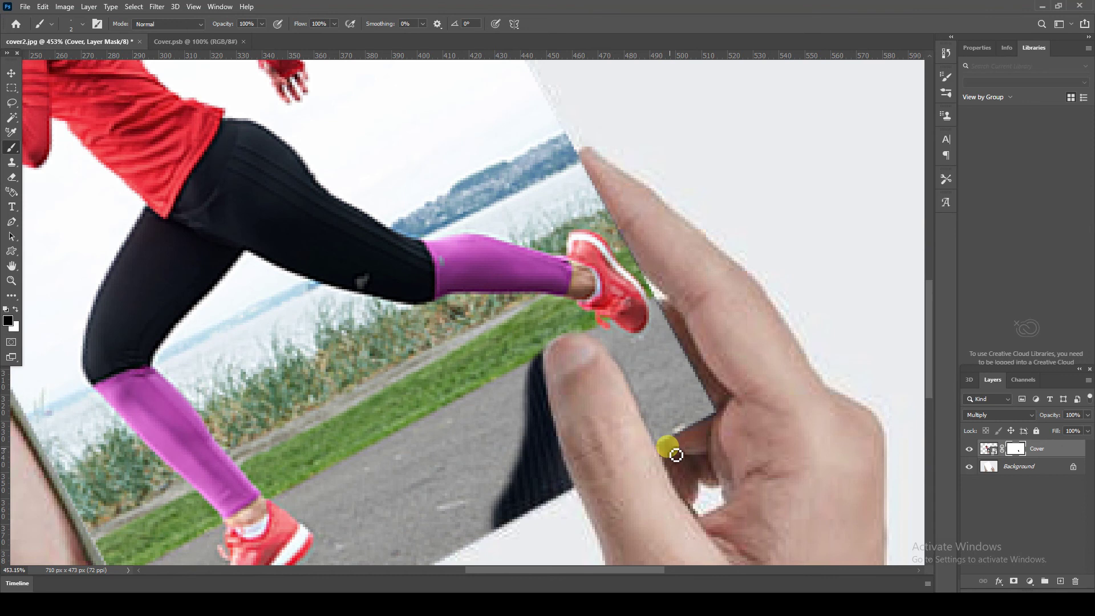
key(ctrl+0)
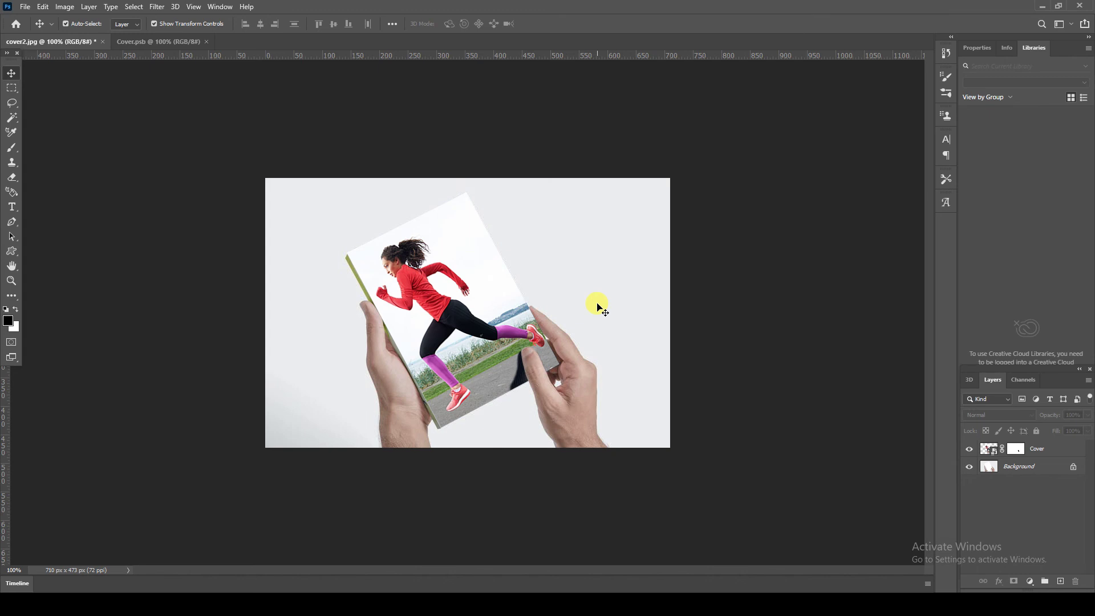
Open the Cover smart object and drag in the dancing-woman zumba photo
double_click(989, 450)
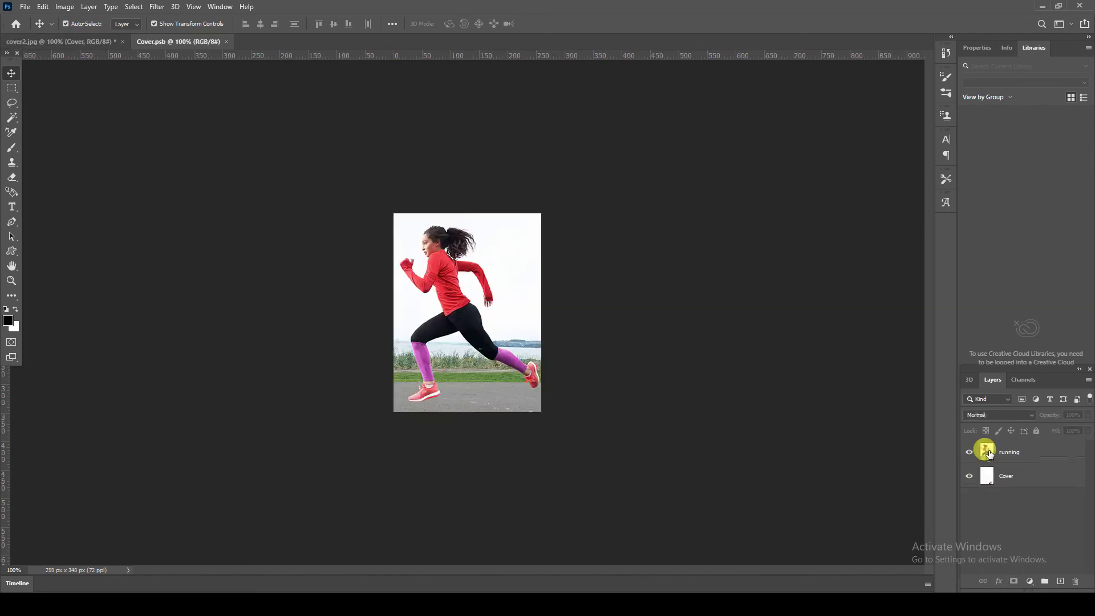
click(302, 604)
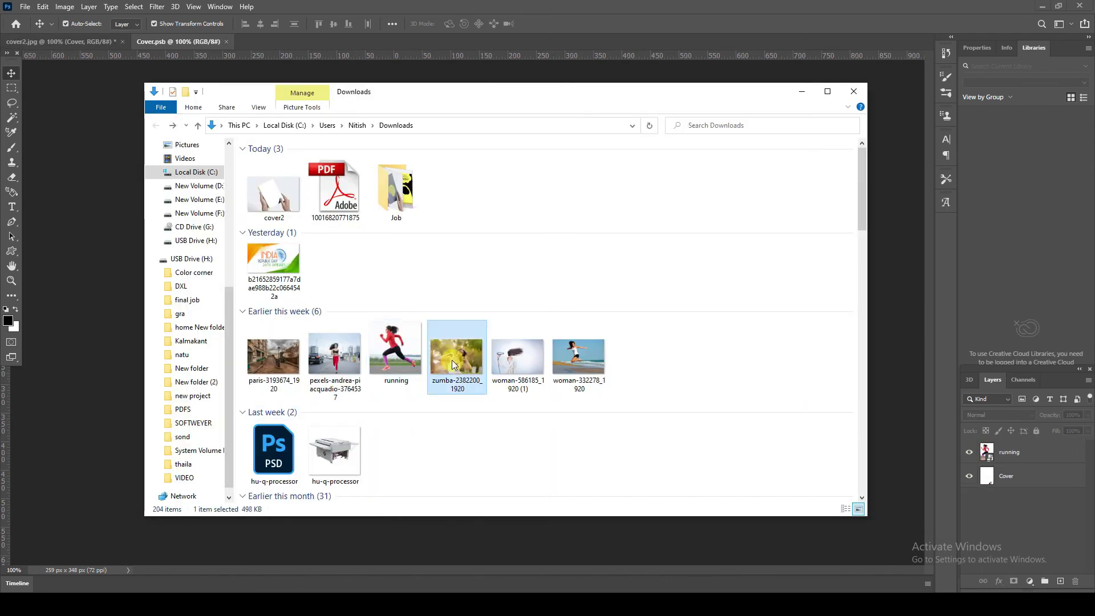
drag(462, 366, 892, 329)
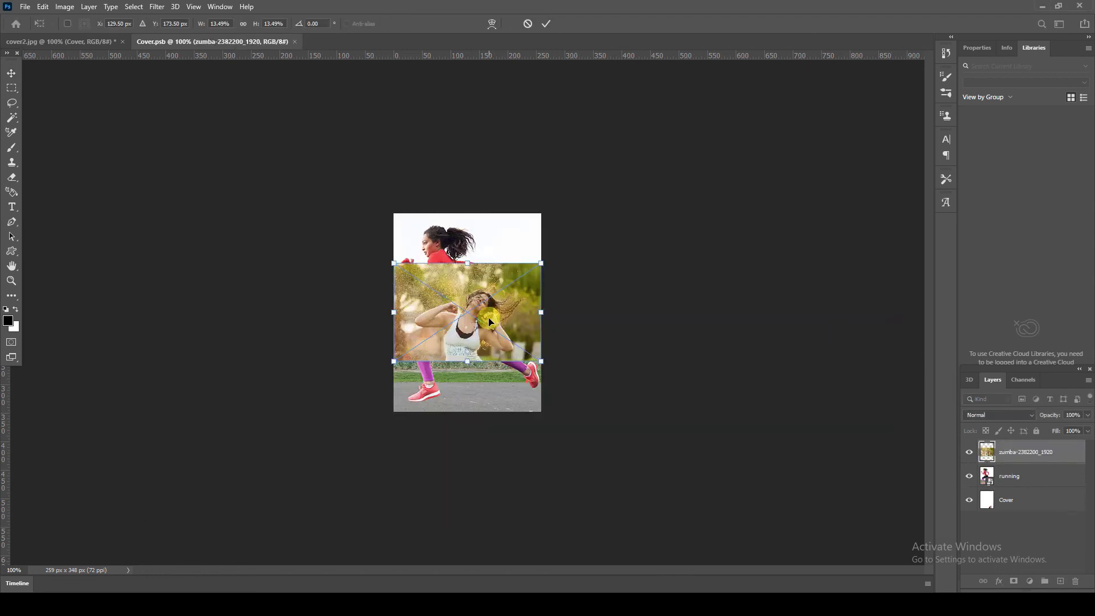
Scale the zumba photo to fill the cover, save Cover.psb, and return to cover2.jpg
mouse_move(541, 361)
mouse_down()
mouse_move(576, 406)
mouse_move(593, 399)
mouse_up()
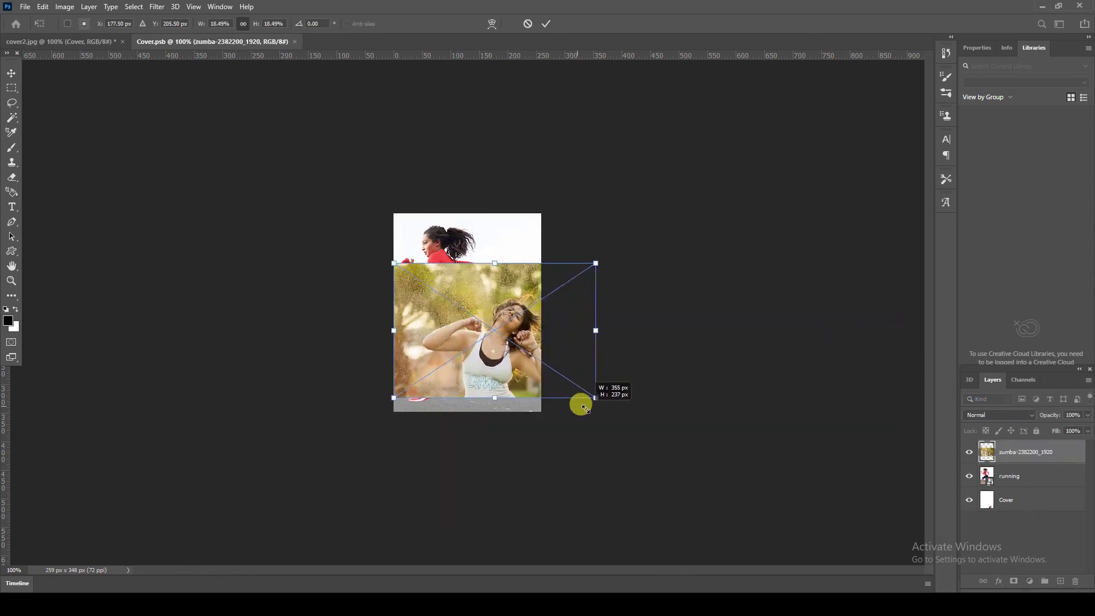
drag(505, 339, 477, 312)
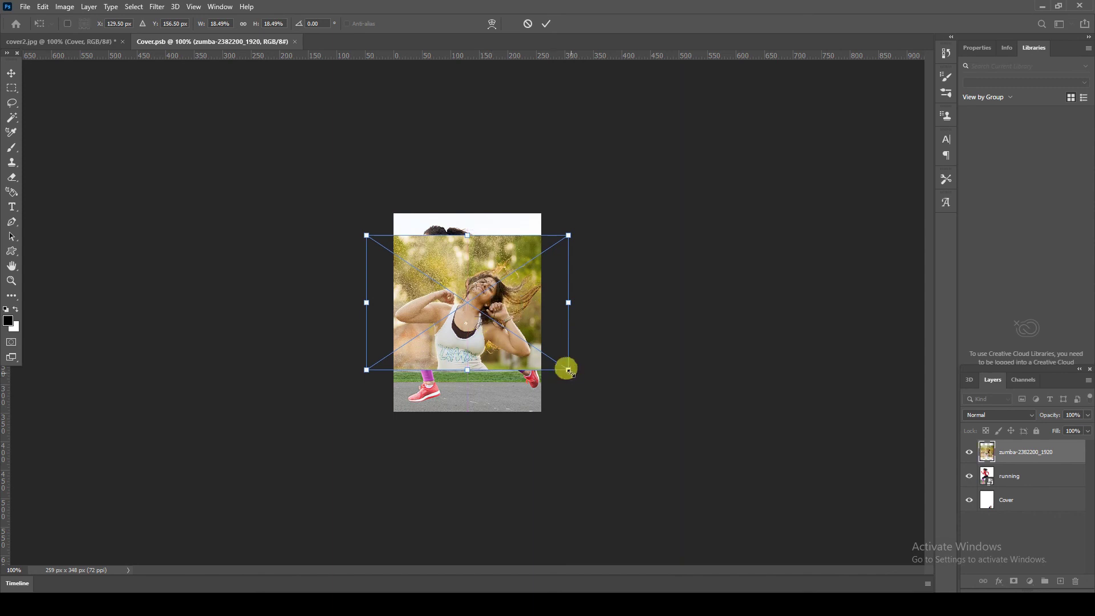
drag(567, 373, 623, 413)
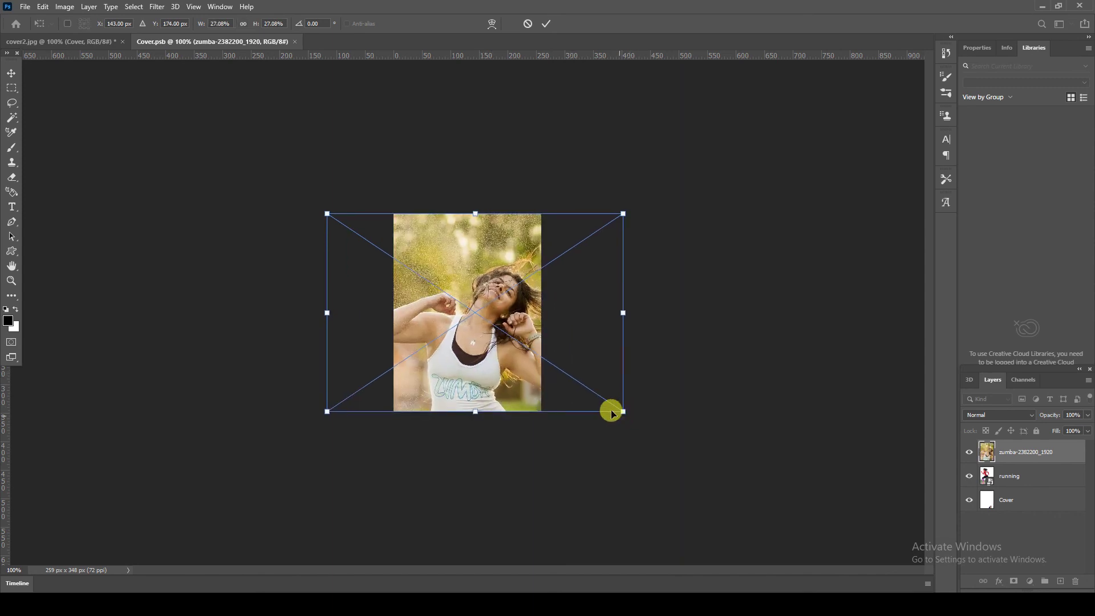
drag(326, 214, 326, 208)
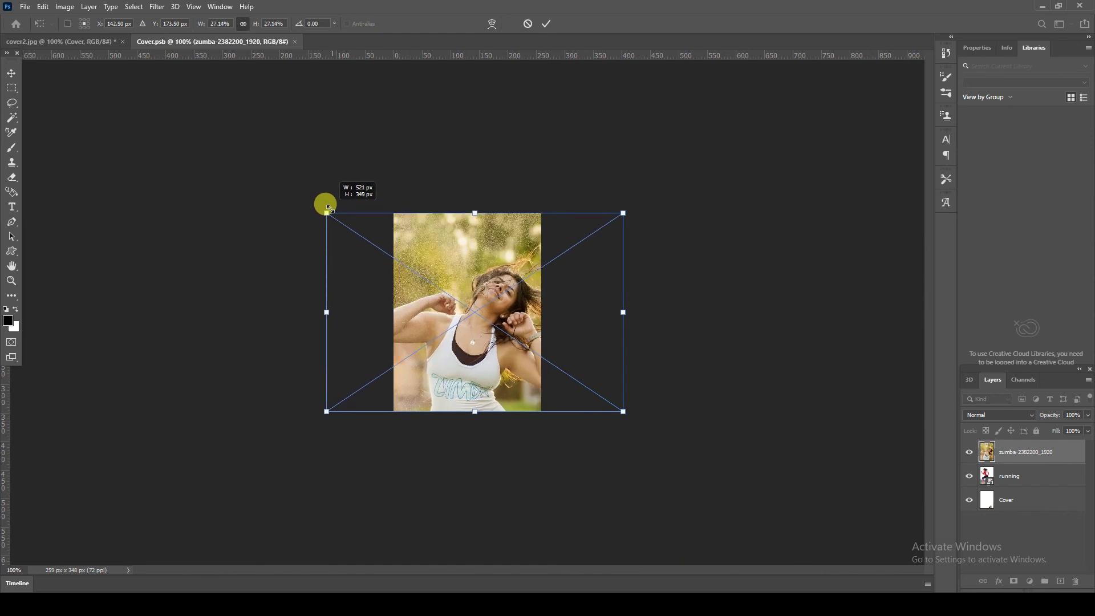
click(549, 27)
key(ctrl+s)
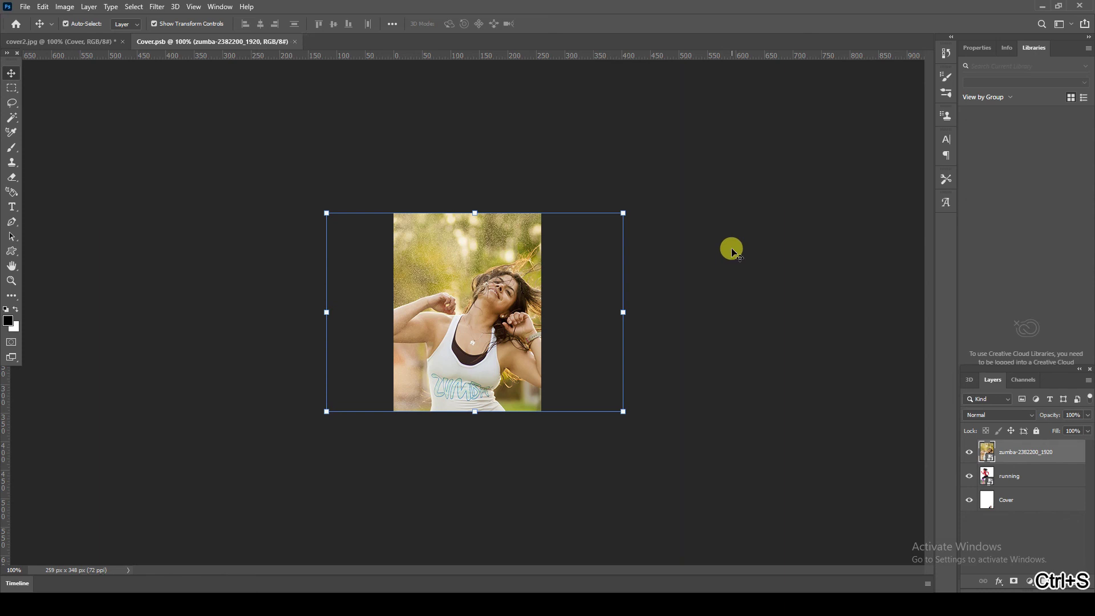
click(91, 42)
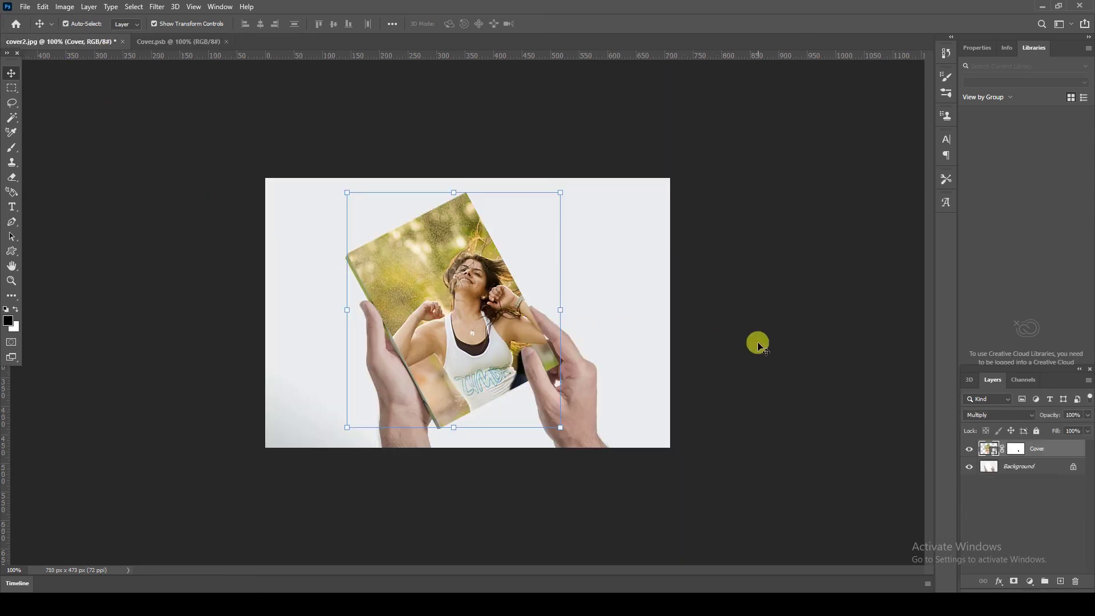
click(760, 346)
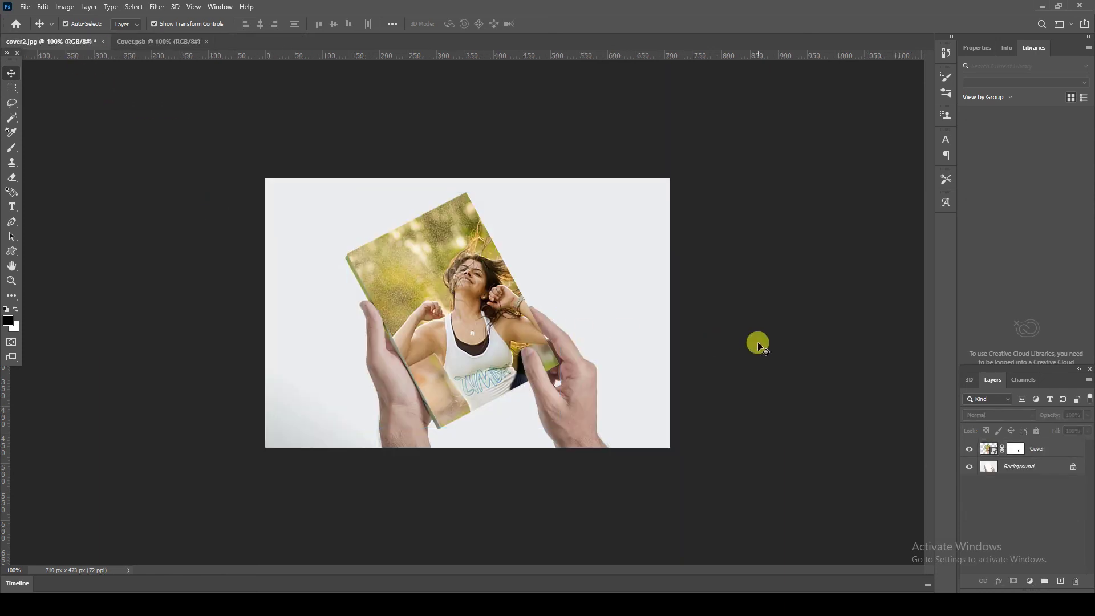
key(ctrl+0)
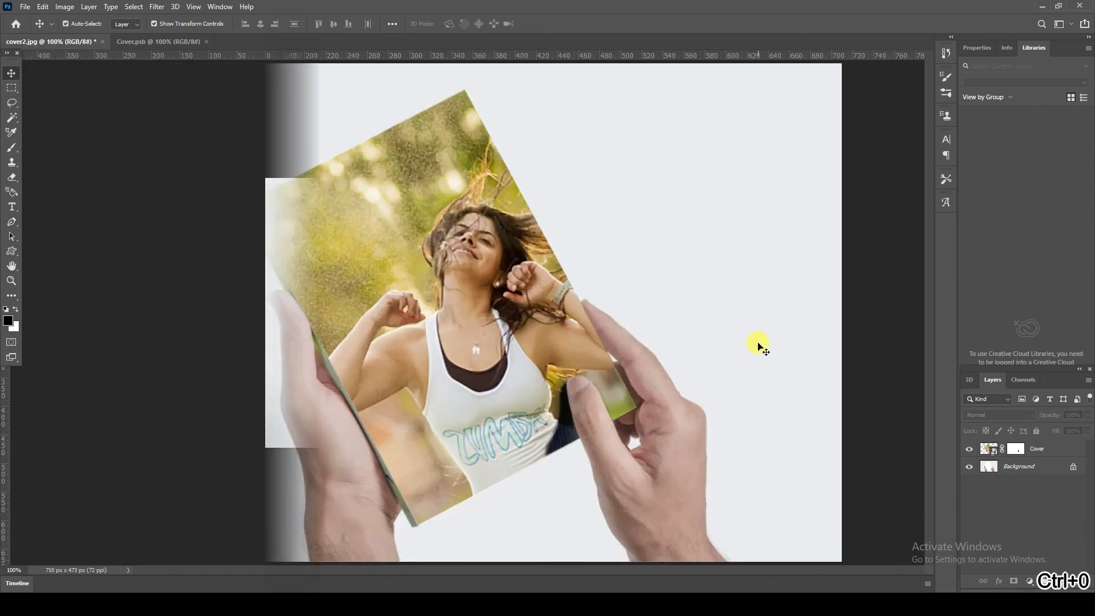
key(ctrl+1)
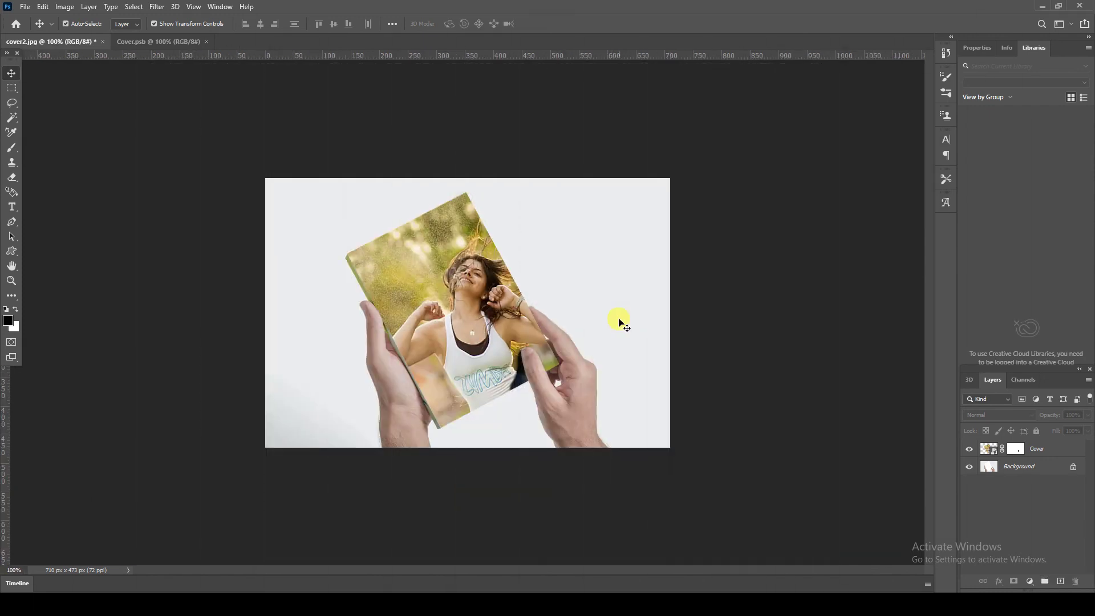